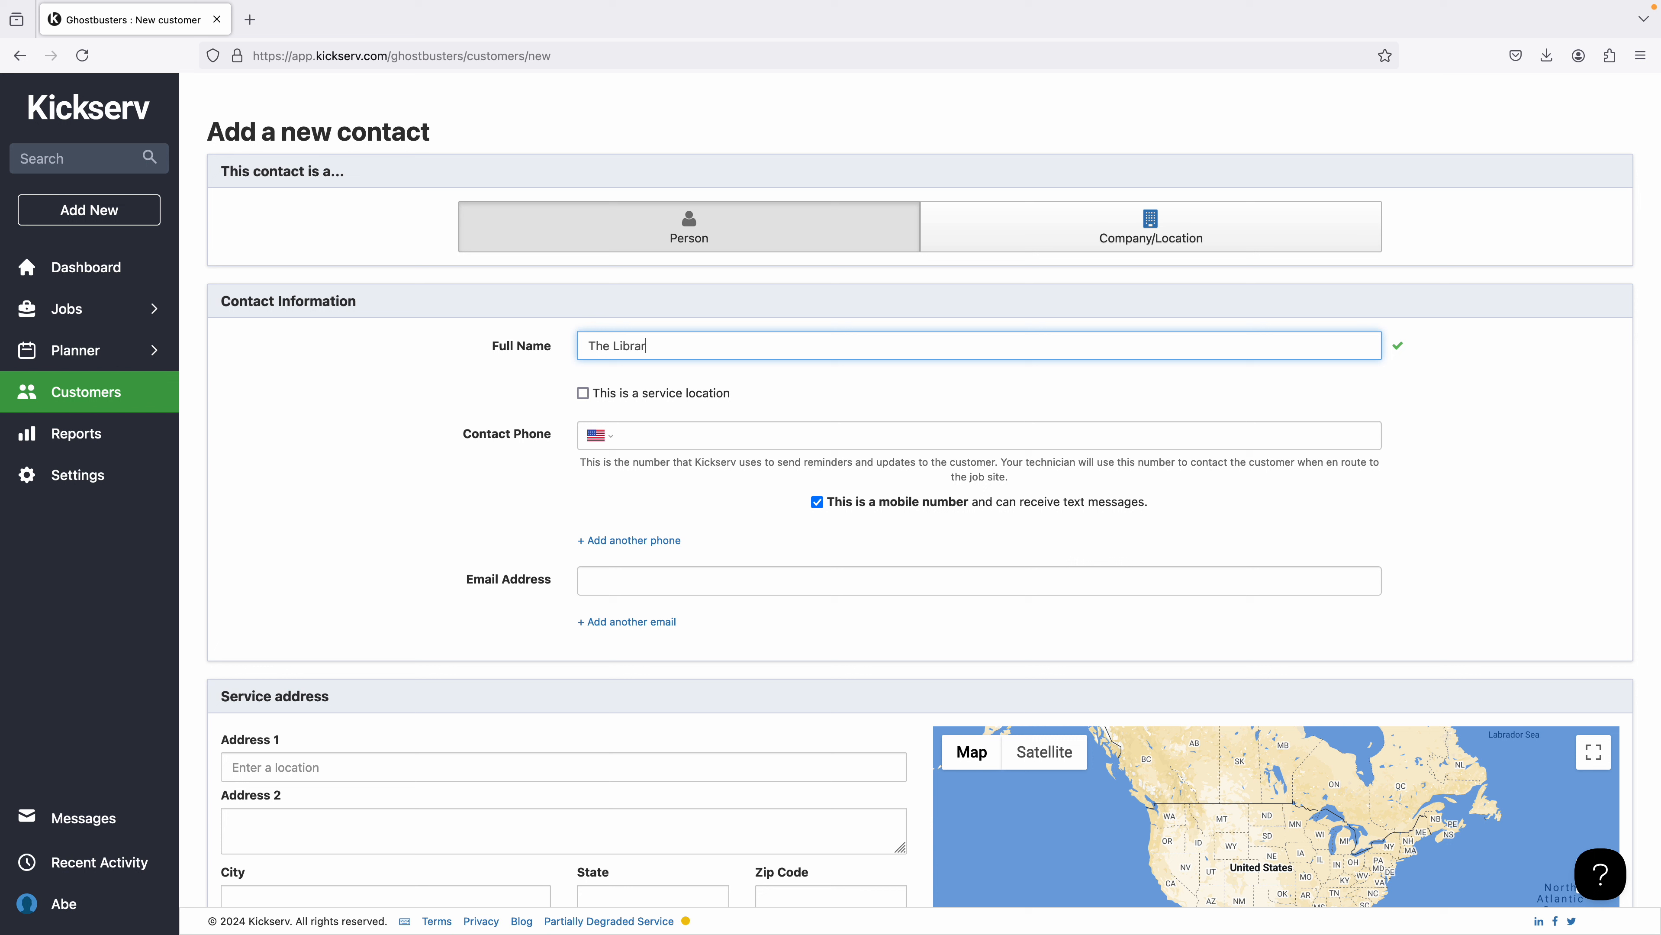
Name the new contact The Library and make it a service location of the parent contact The City
{"action": "type", "text": "y"}
{"action": "left_click", "coordinate": [583, 393]}
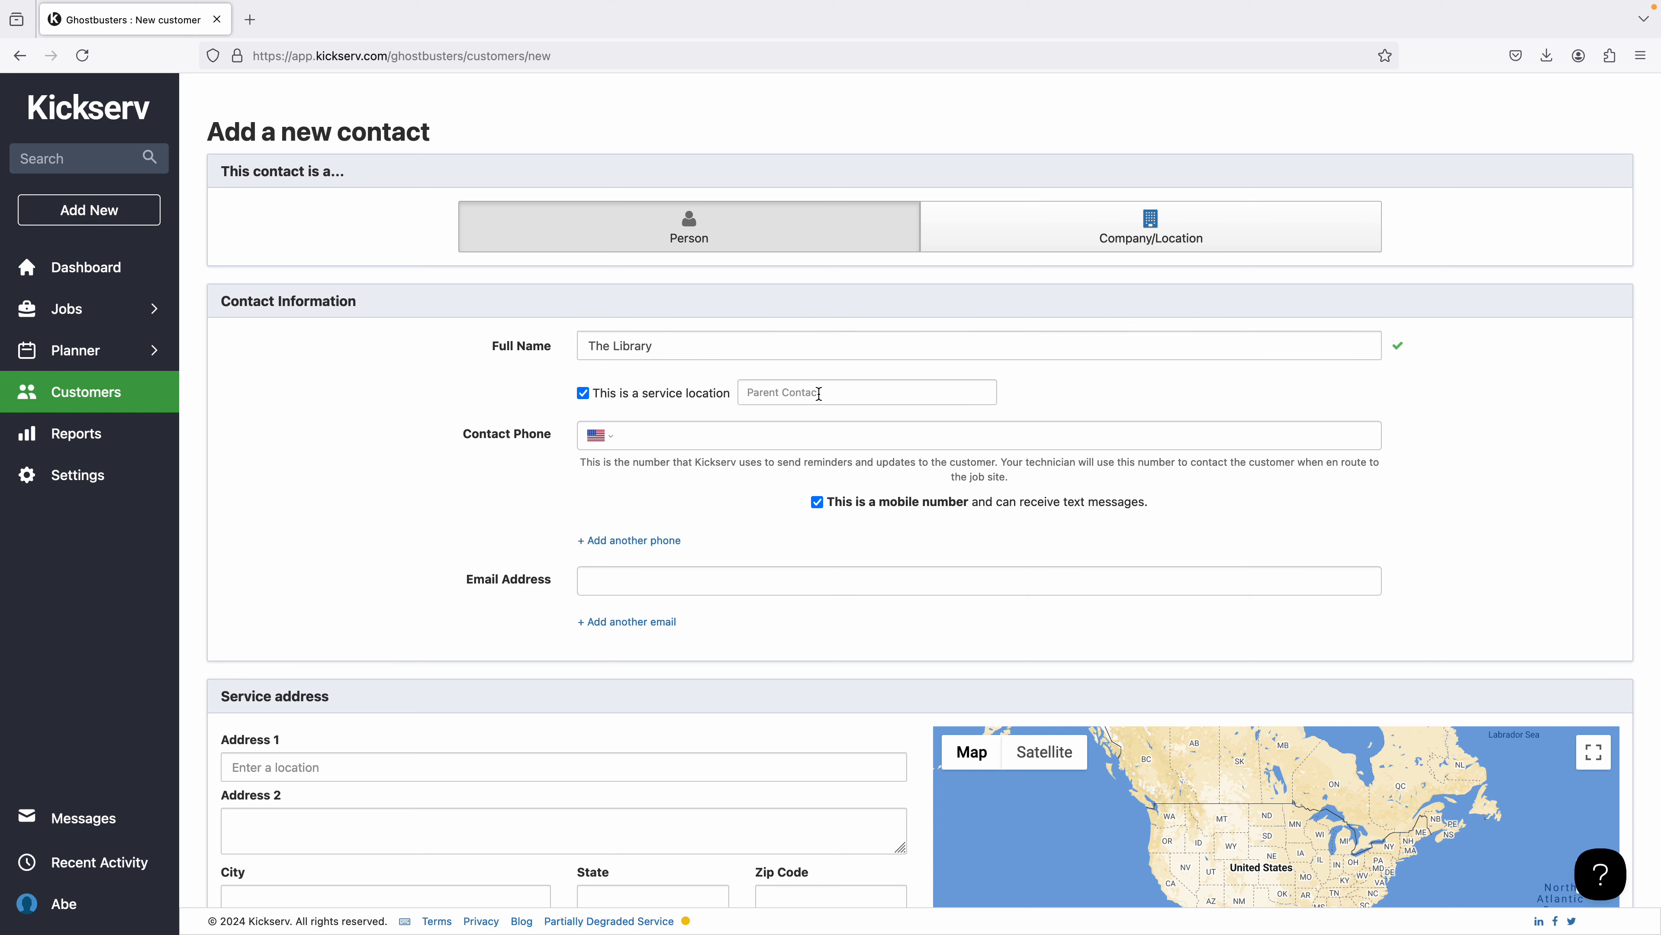
{"action": "left_click", "coordinate": [819, 392]}
{"action": "type", "text": "The "}
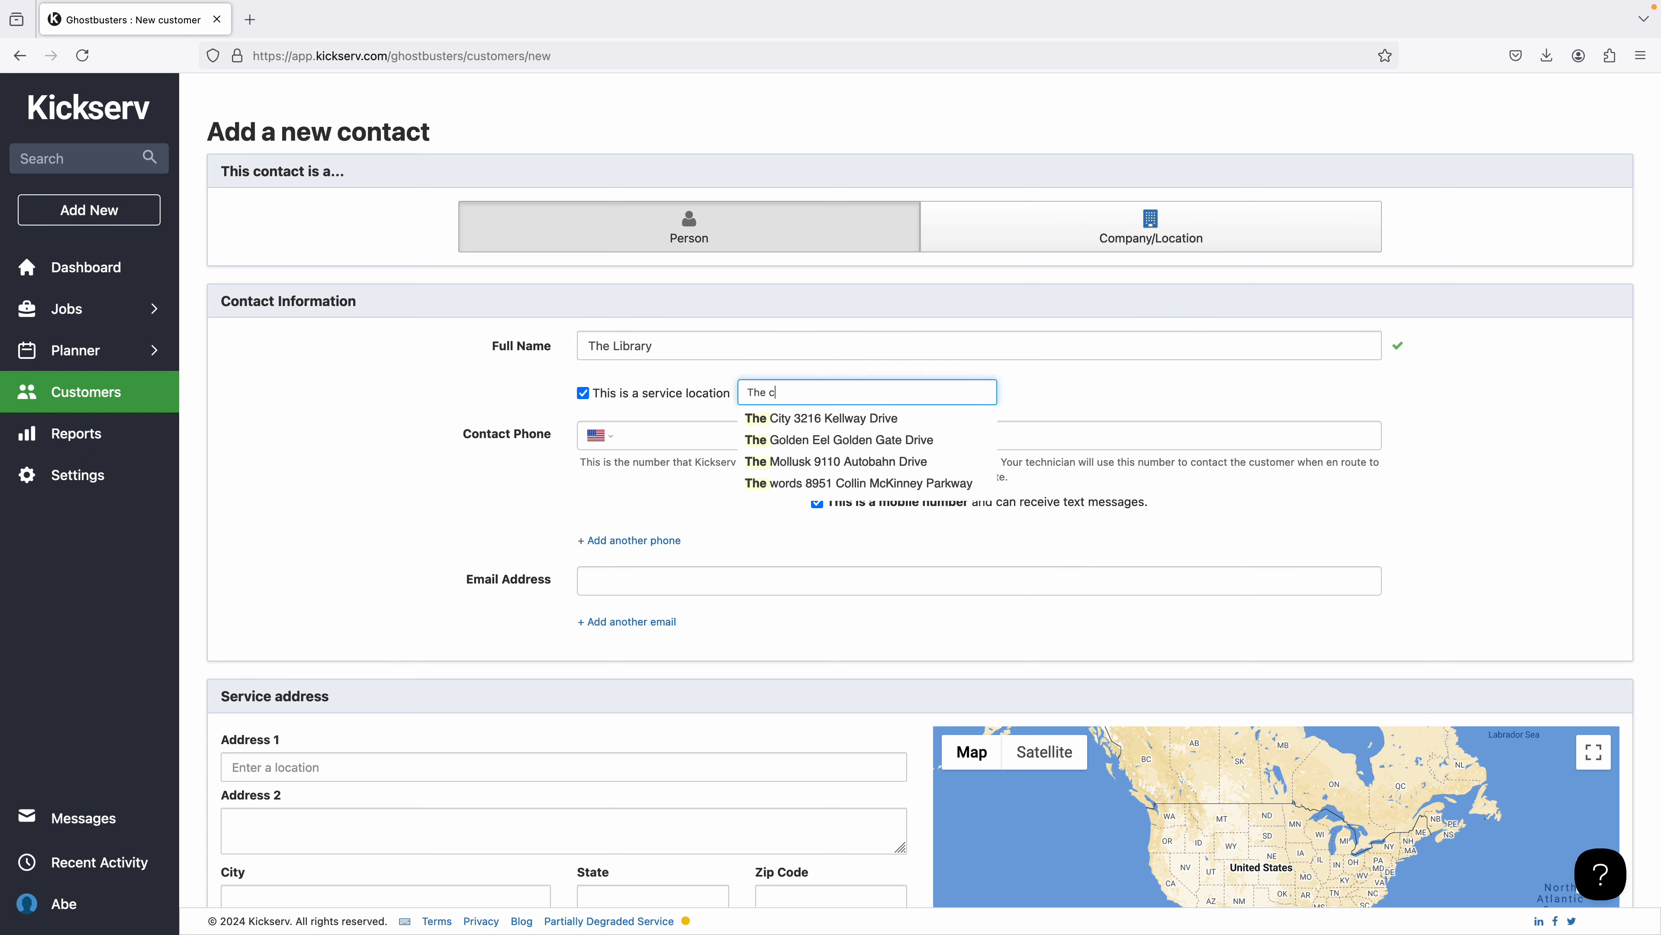
{"action": "type", "text": "city"}
{"action": "left_click", "coordinate": [852, 419]}
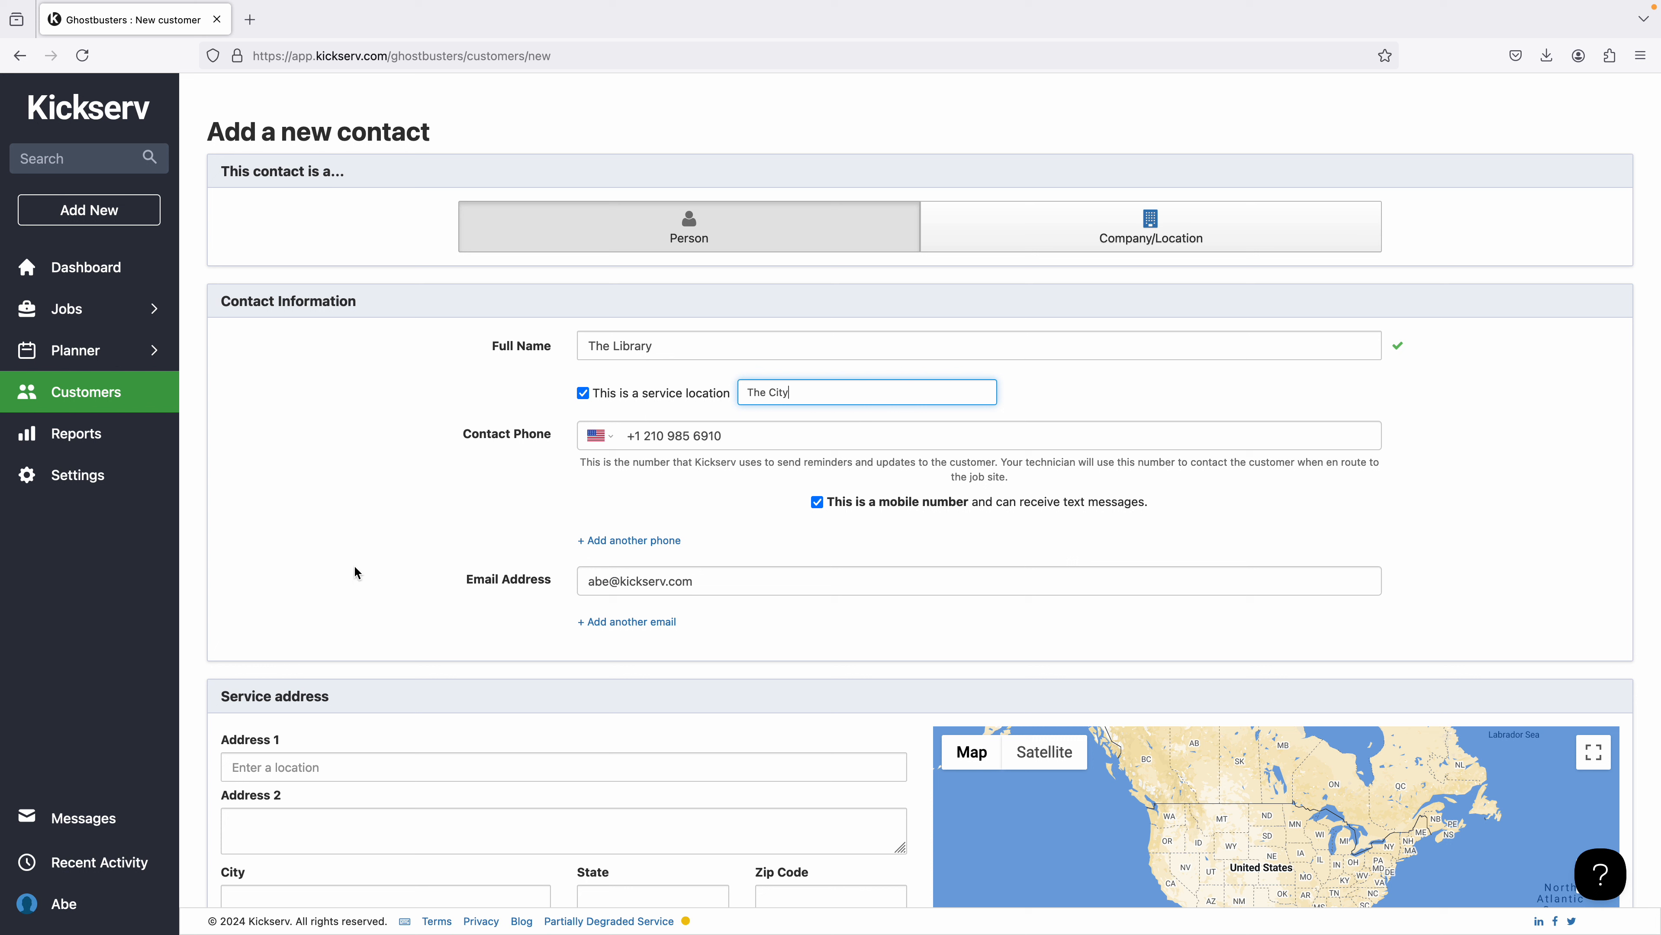
Fill in the contact's service address from the address suggestions and shift its map pin slightly east
{"action": "scroll", "coordinate": [288, 559], "scroll_direction": "down", "scroll_amount": 4}
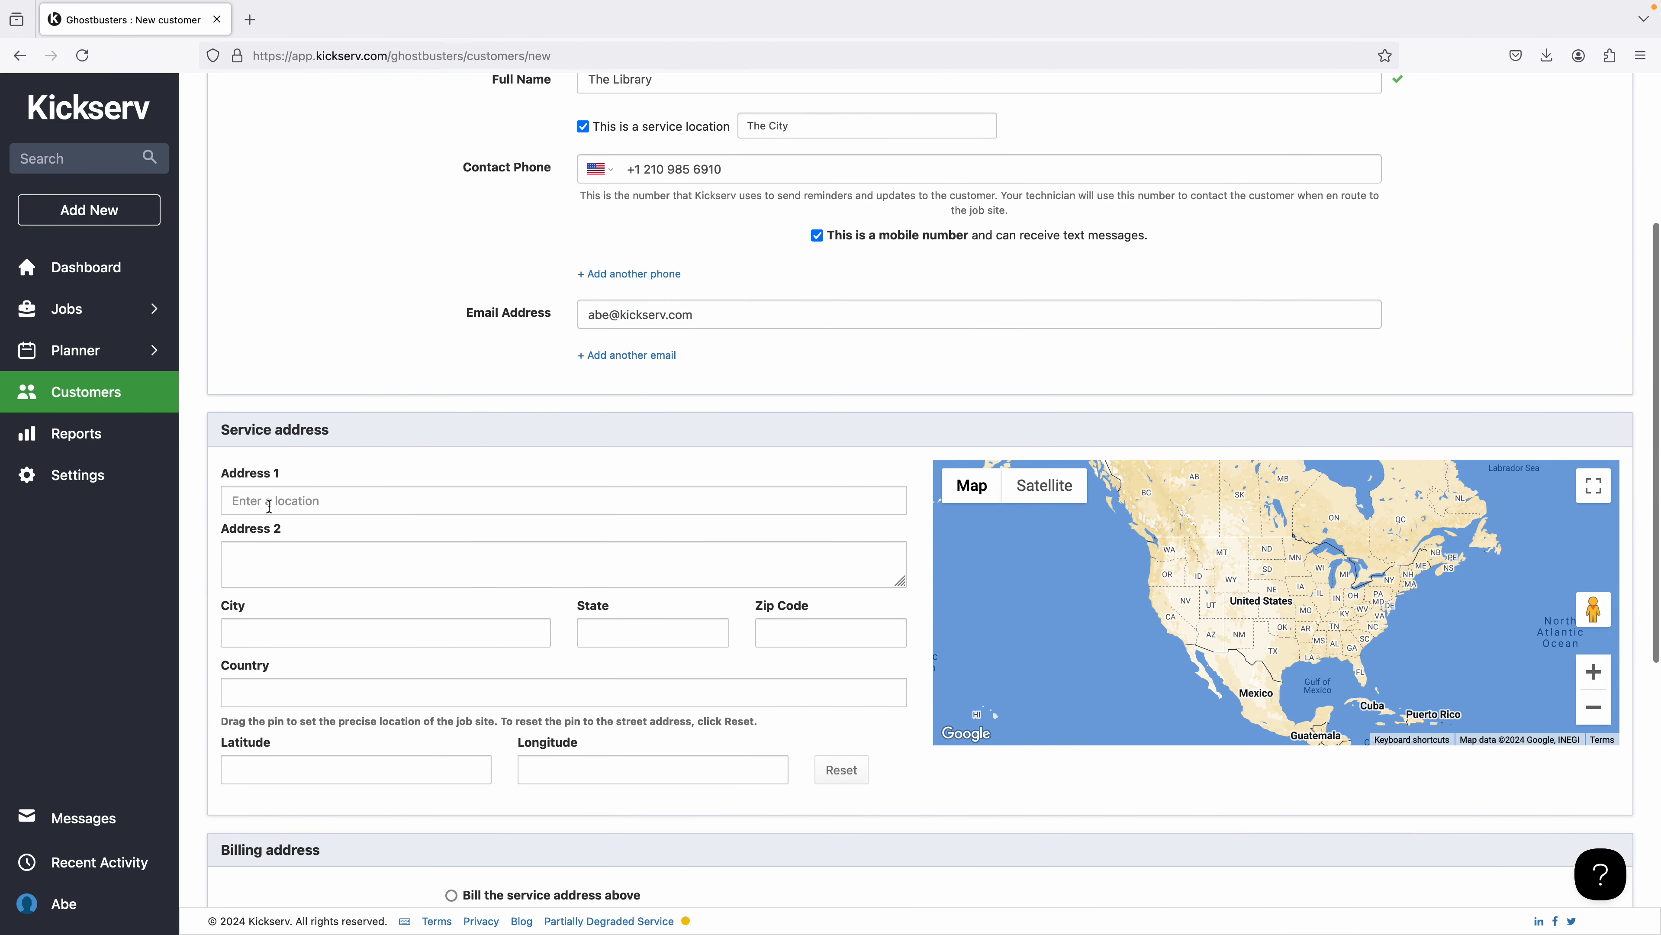
{"action": "left_click", "coordinate": [288, 500]}
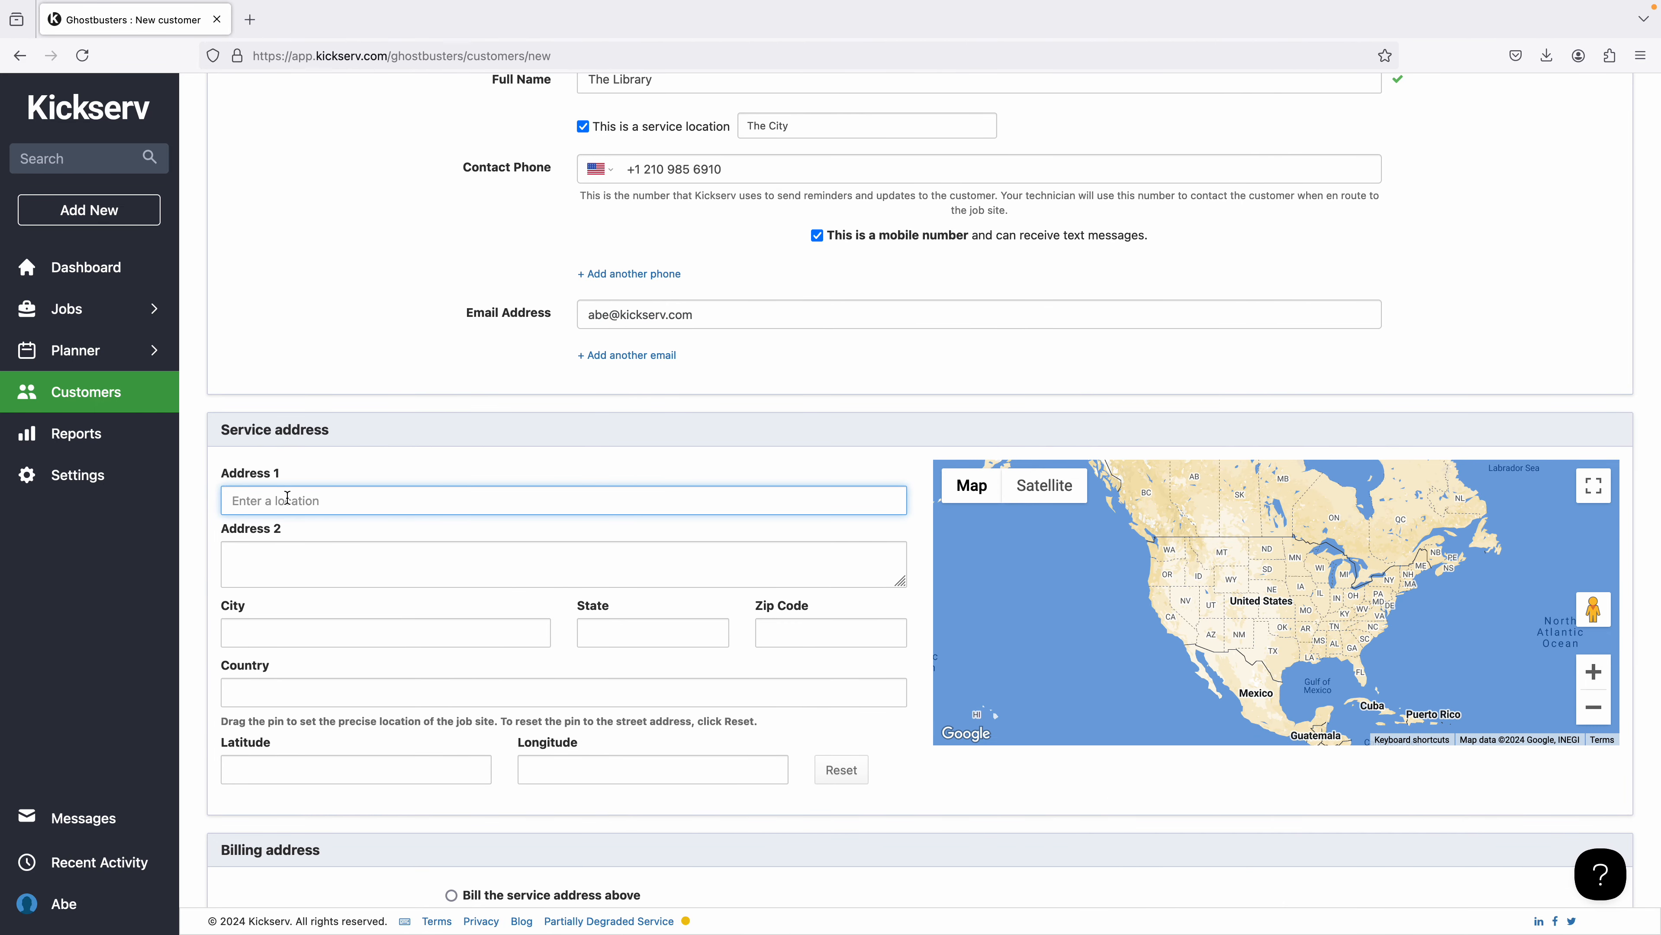
{"action": "type", "text": "654"}
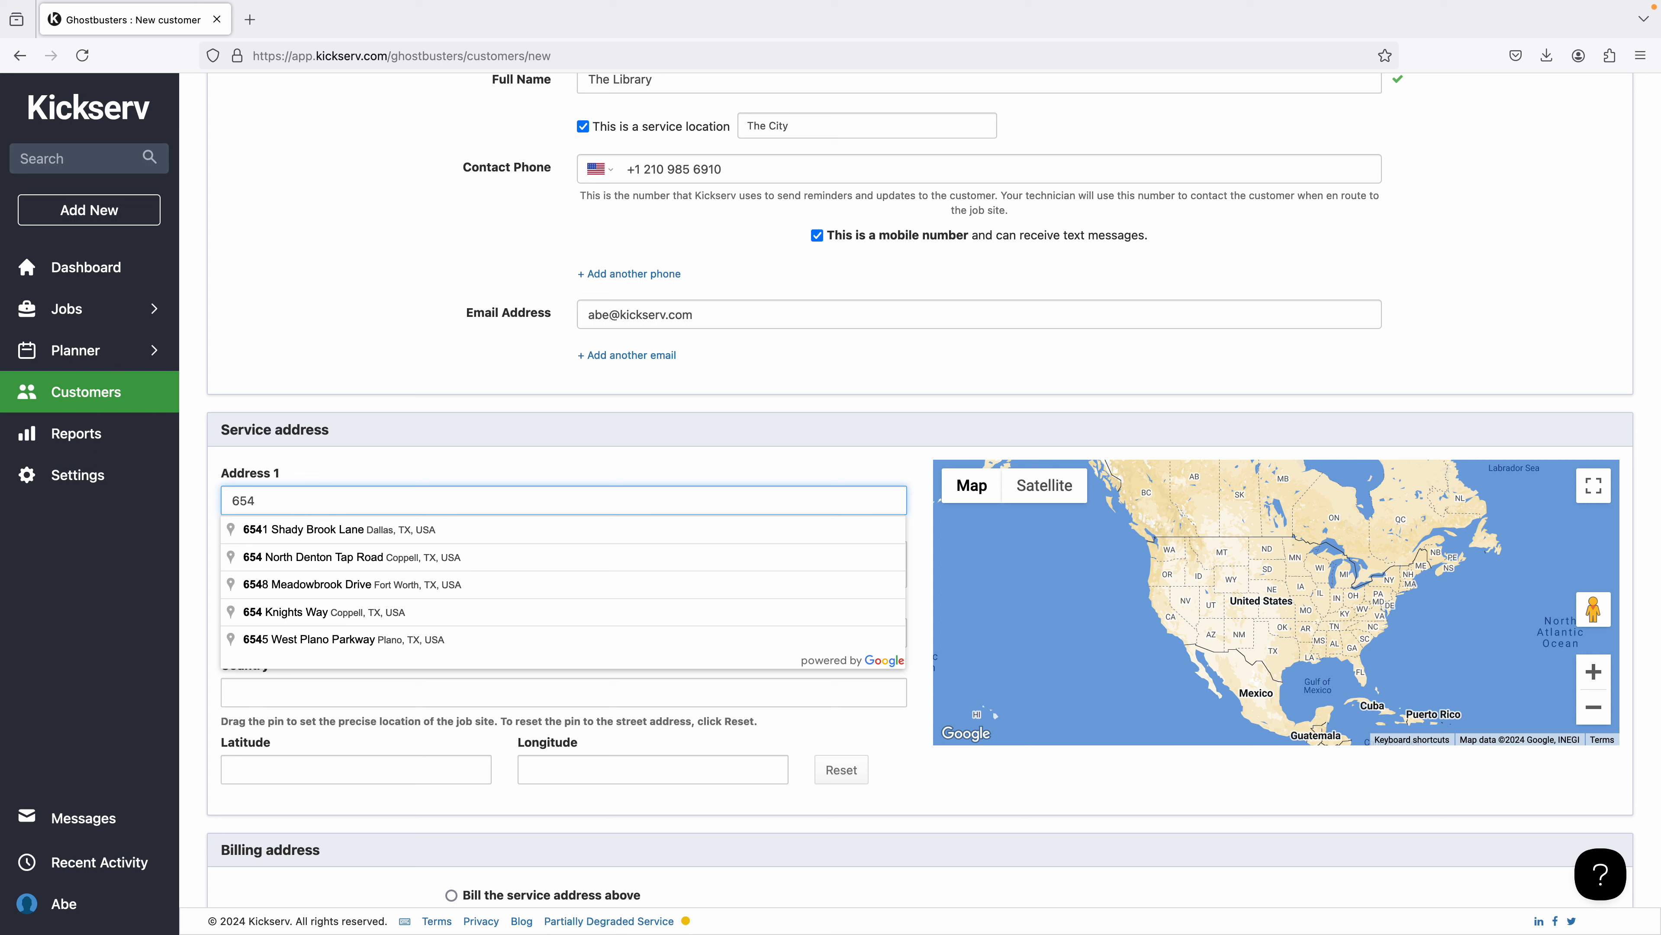
{"action": "left_click", "coordinate": [334, 530]}
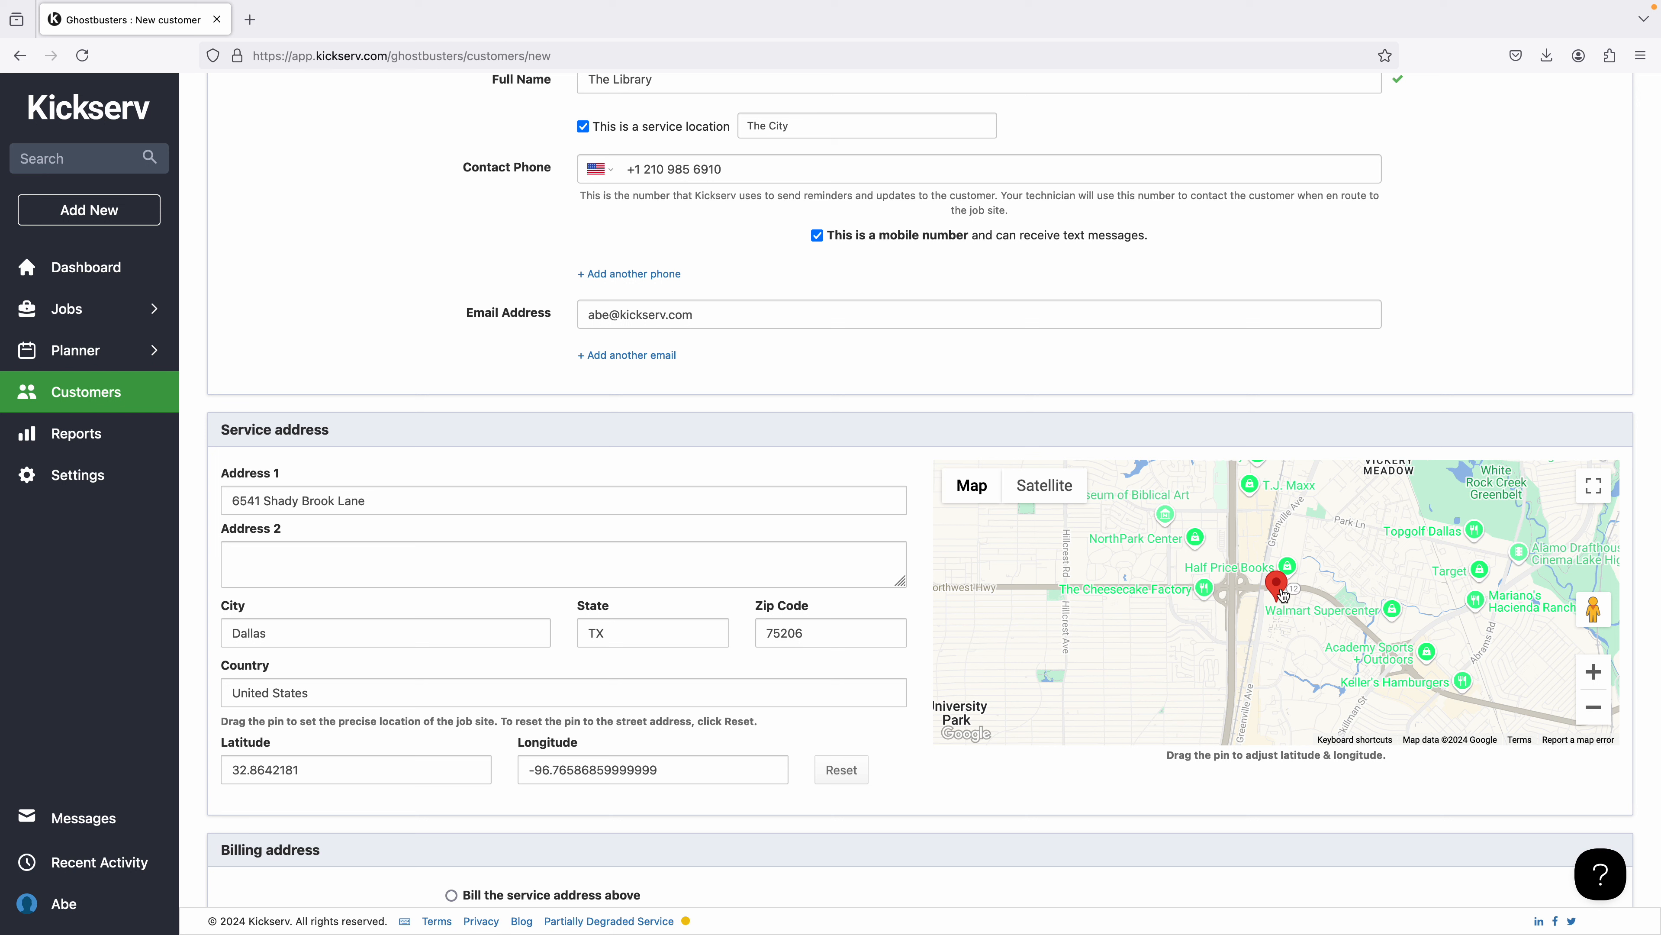
{"action": "left_click_drag", "start_coordinate": [1282, 592], "coordinate": [1349, 578]}
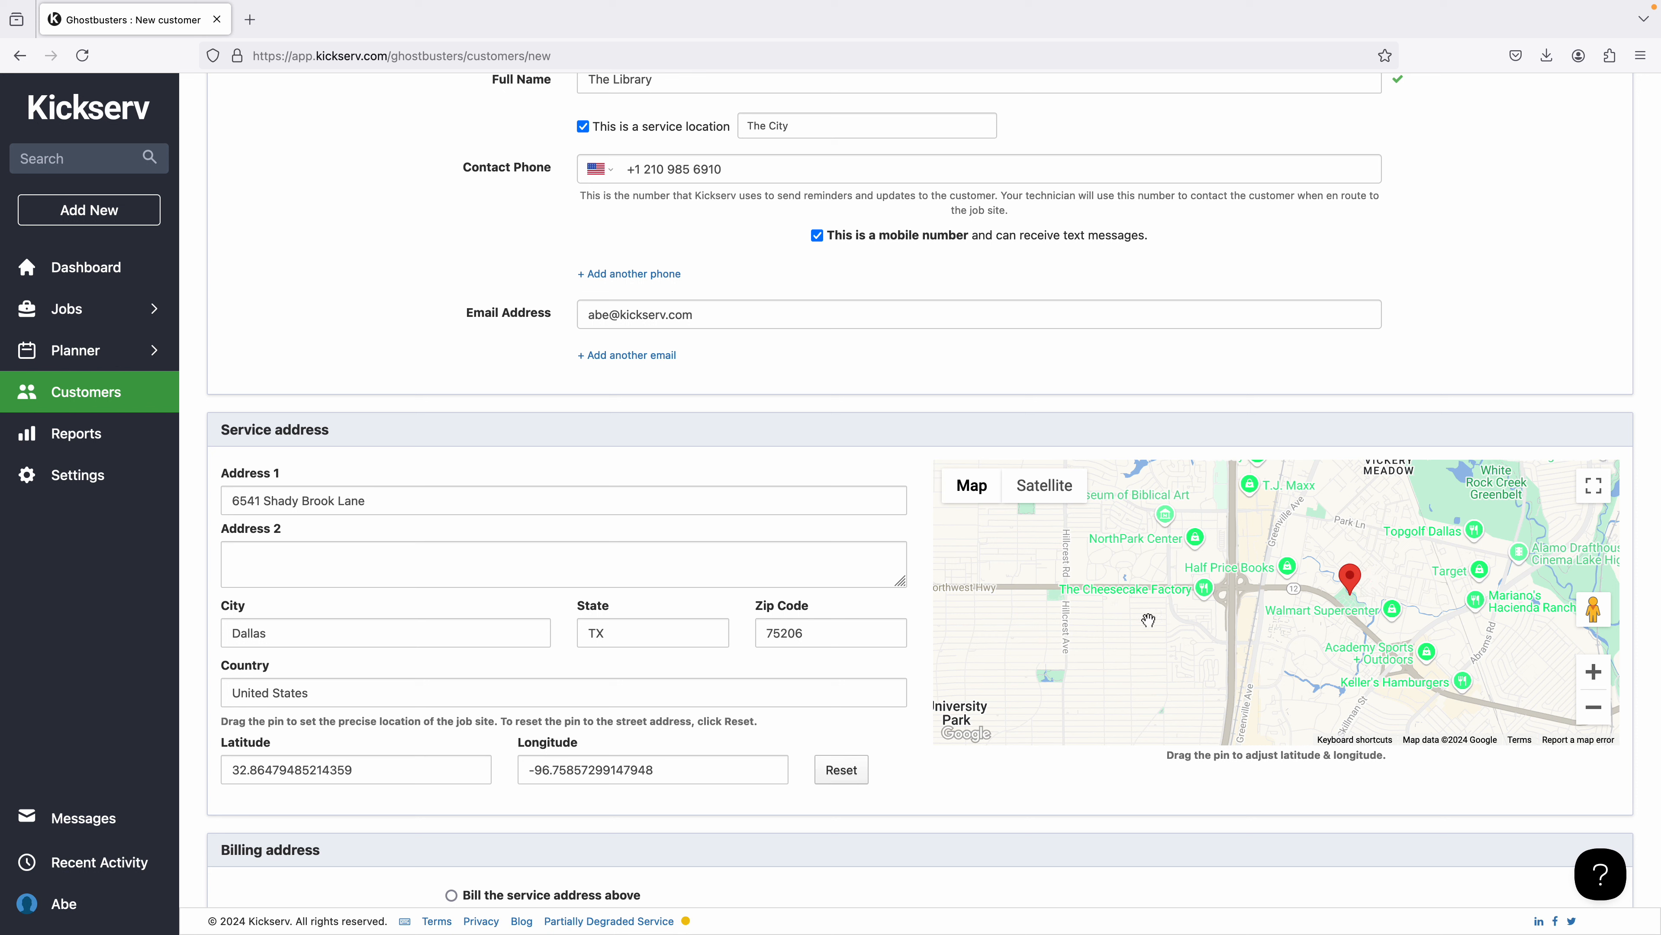
Set the contact's source to Google and enter "Be quiet" as the special instructions
{"action": "scroll", "coordinate": [990, 909], "scroll_direction": "down", "scroll_amount": 3}
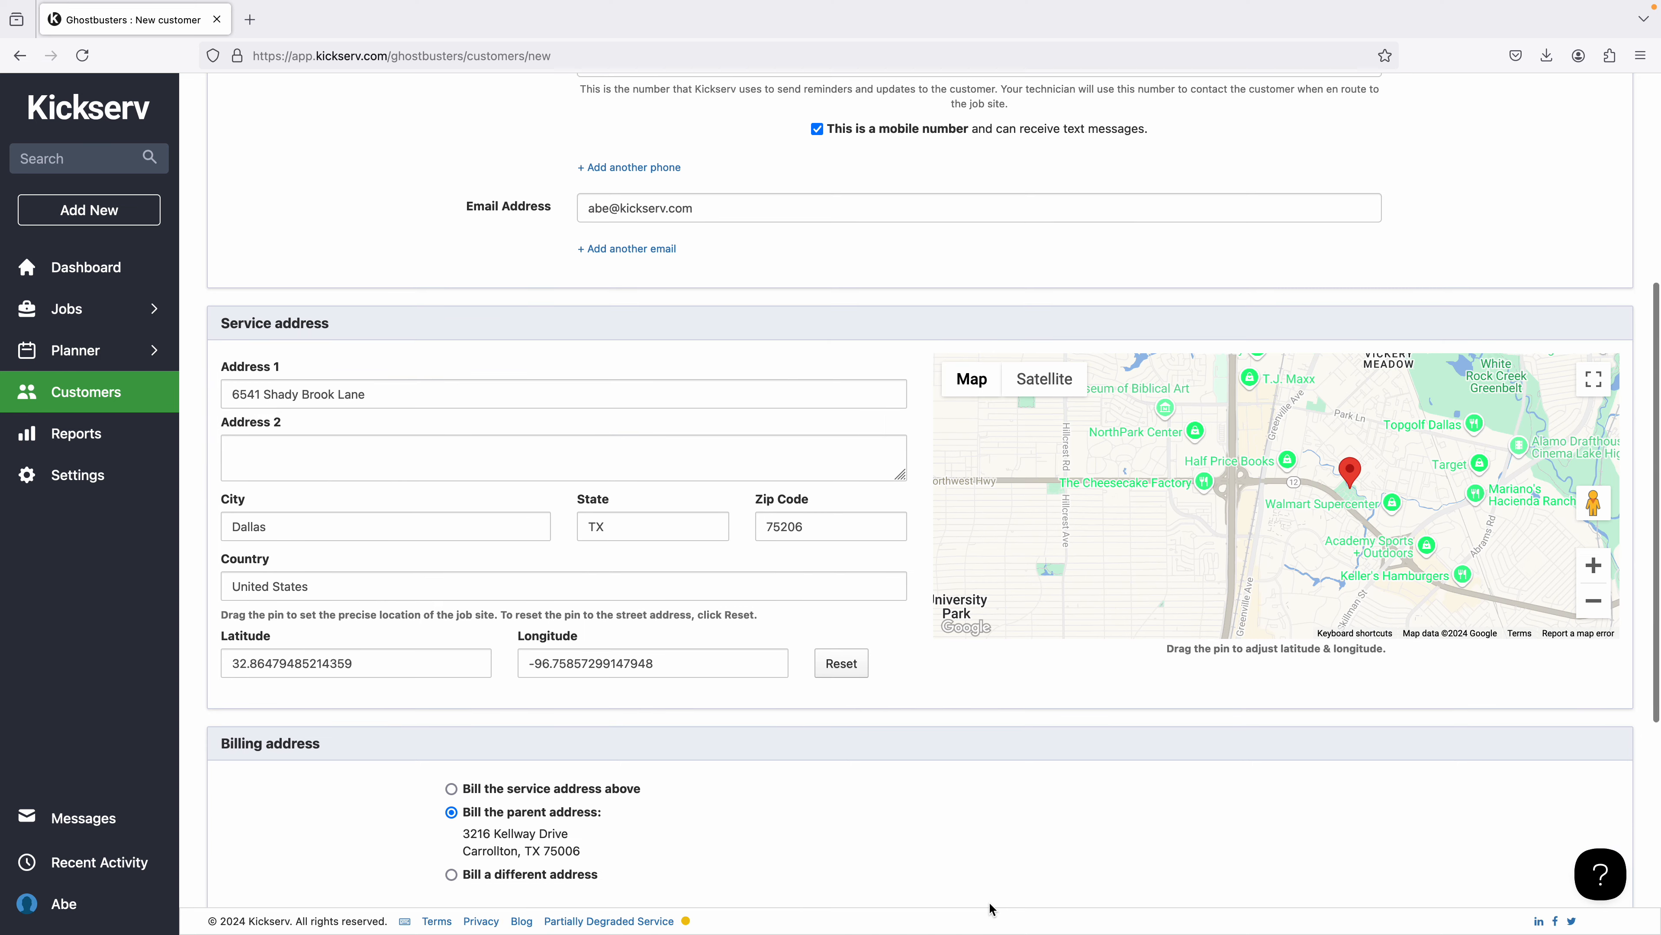
{"action": "scroll", "coordinate": [990, 908], "scroll_direction": "down", "scroll_amount": 5}
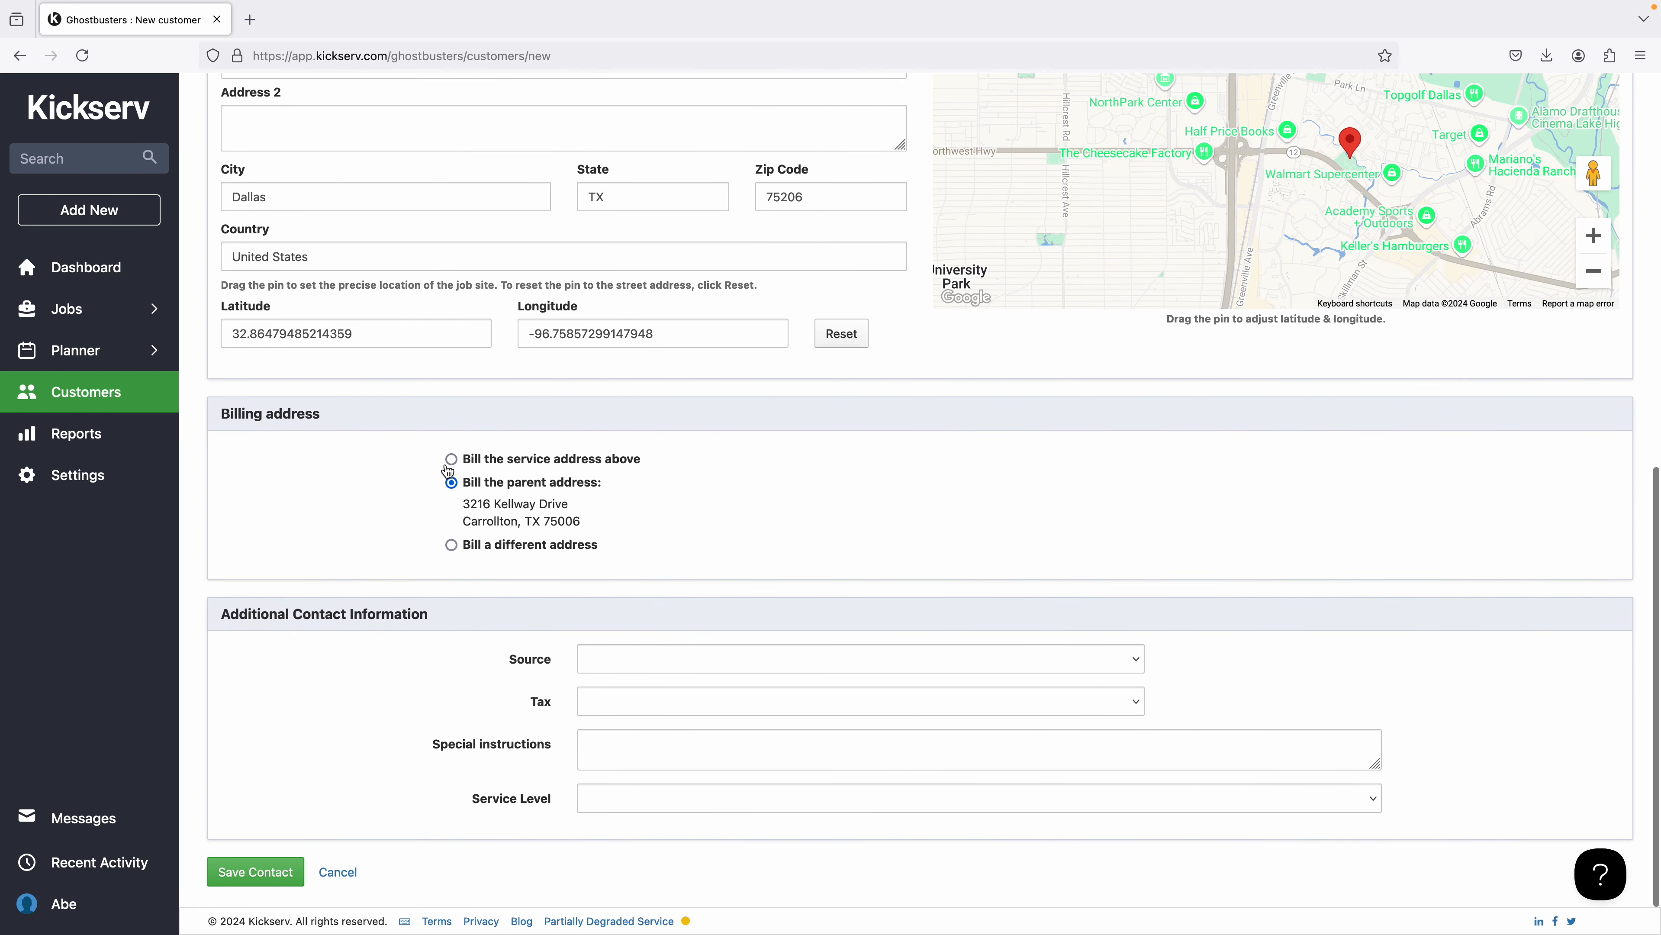
{"action": "scroll", "coordinate": [608, 510], "scroll_direction": "up", "scroll_amount": 7}
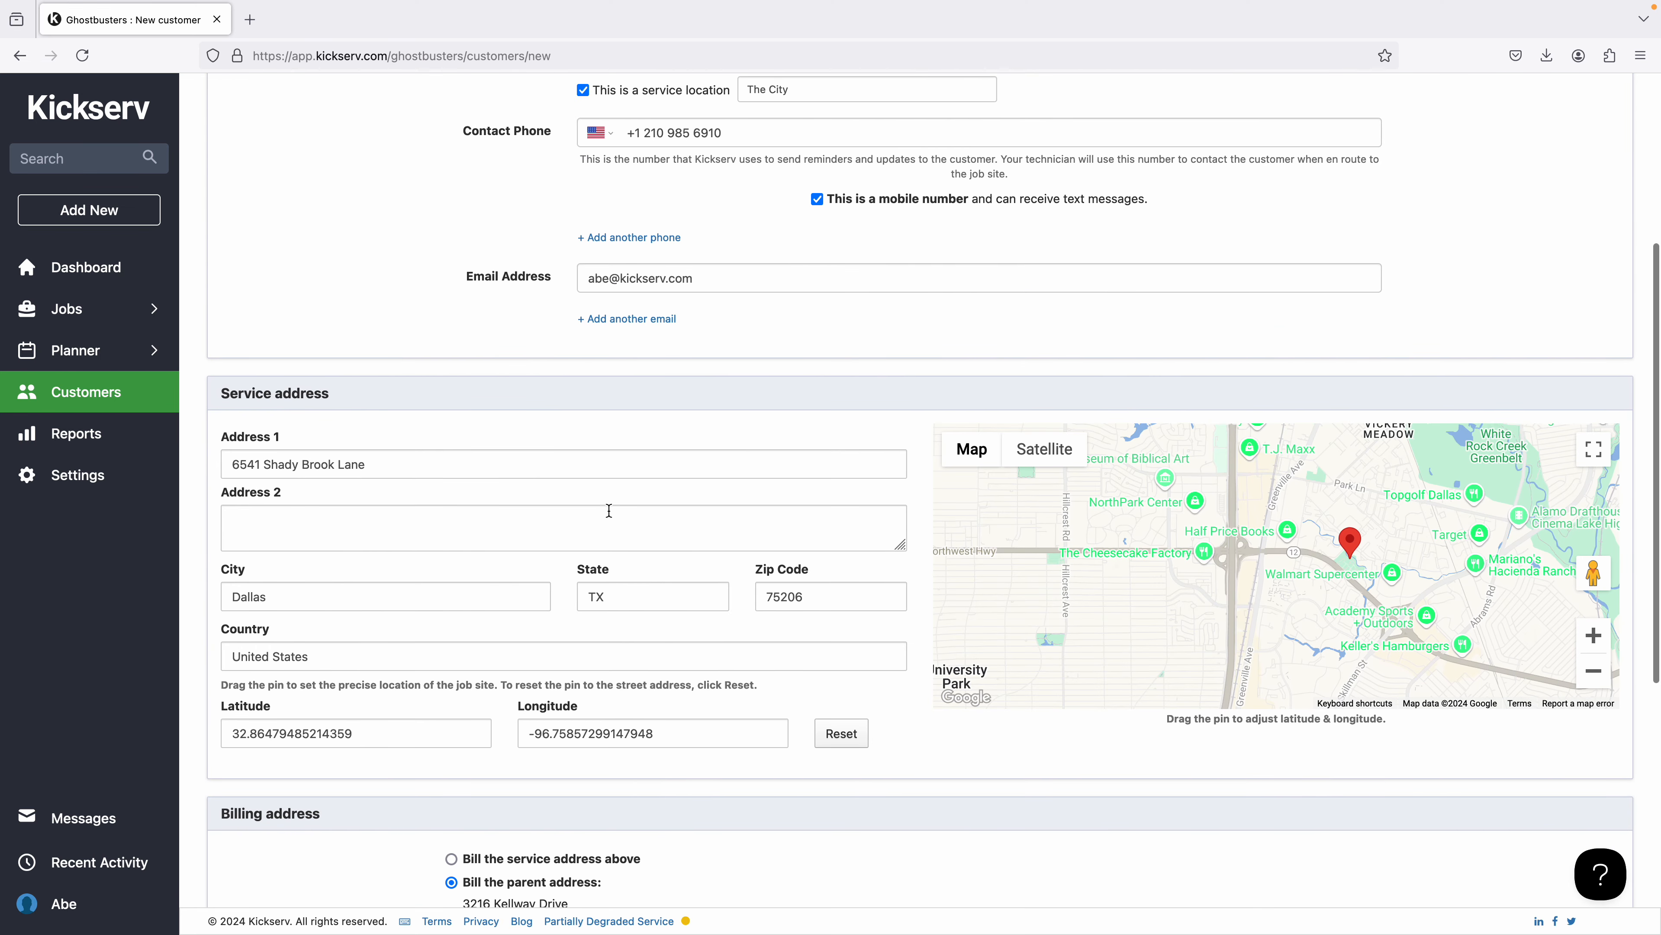
{"action": "scroll", "coordinate": [608, 510], "scroll_direction": "up", "scroll_amount": 3}
{"action": "scroll", "coordinate": [703, 219], "scroll_direction": "down", "scroll_amount": 10}
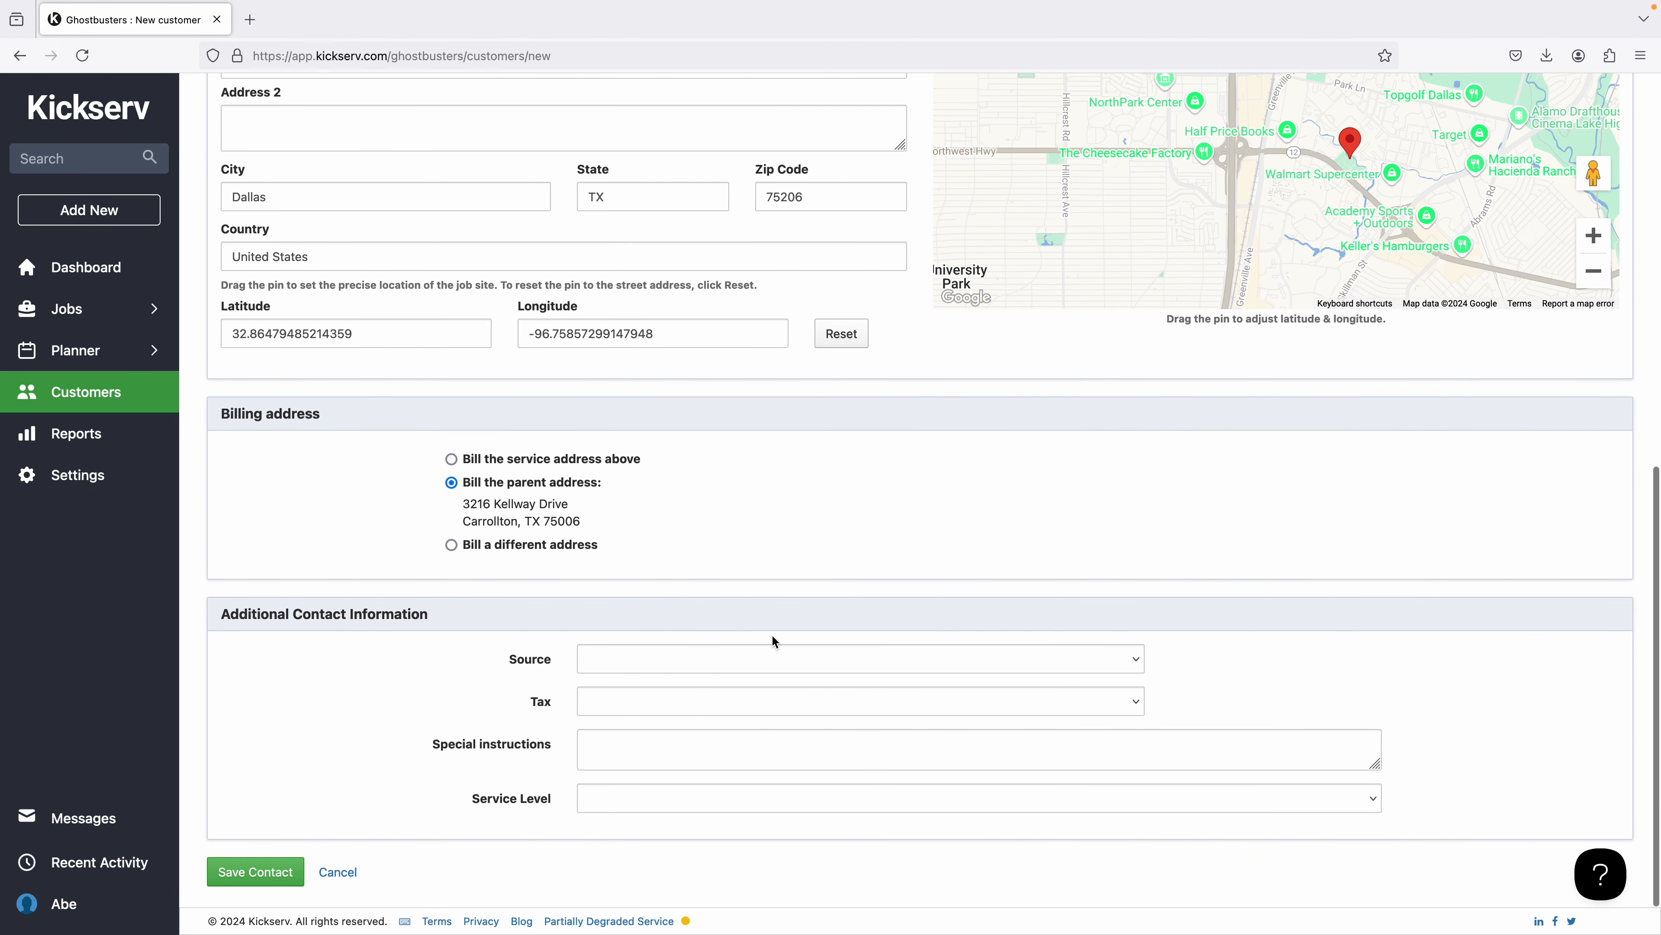
{"action": "left_click", "coordinate": [670, 658]}
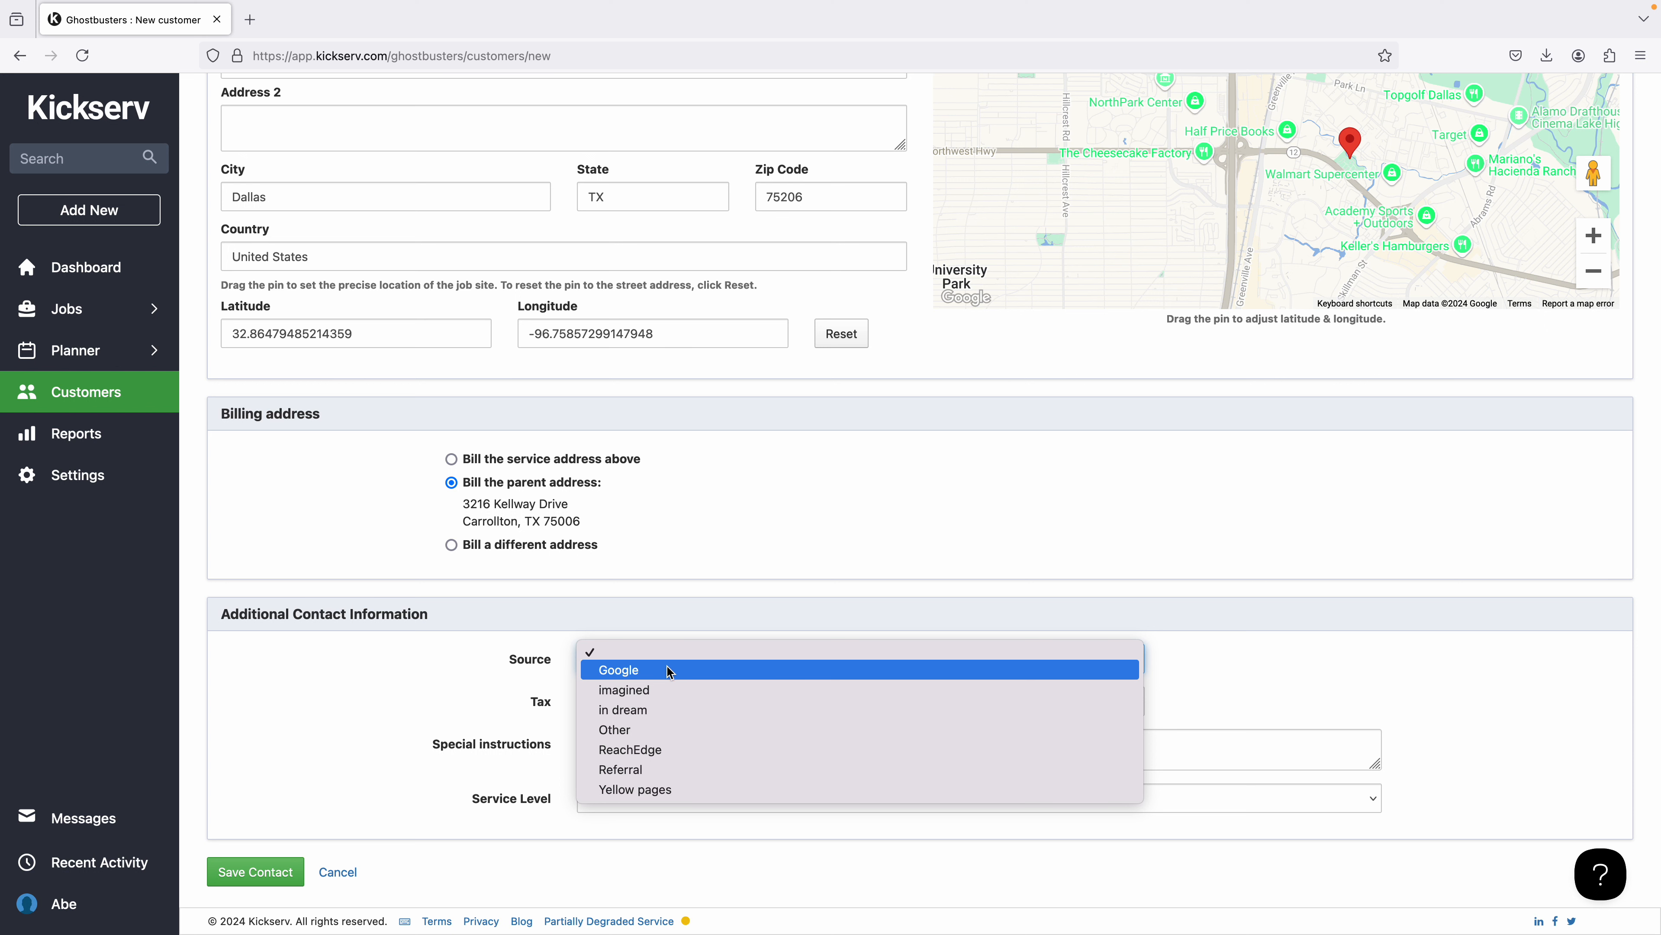
{"action": "left_click", "coordinate": [664, 671]}
{"action": "left_click", "coordinate": [625, 702]}
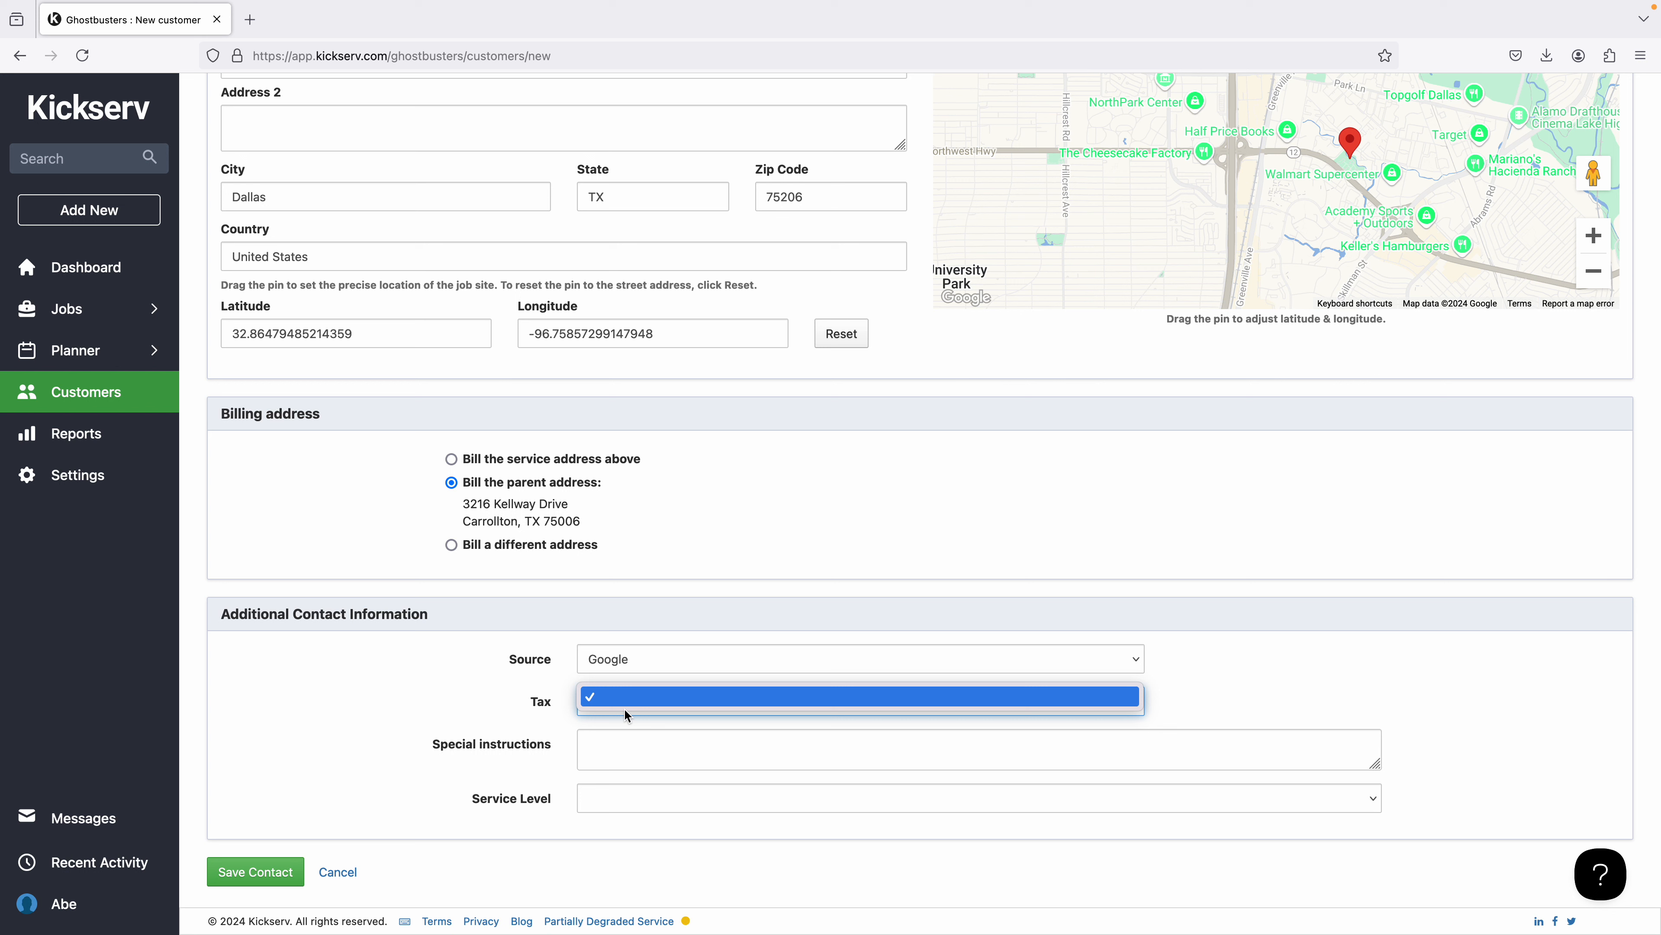
{"action": "left_click", "coordinate": [650, 743]}
{"action": "left_click", "coordinate": [639, 745]}
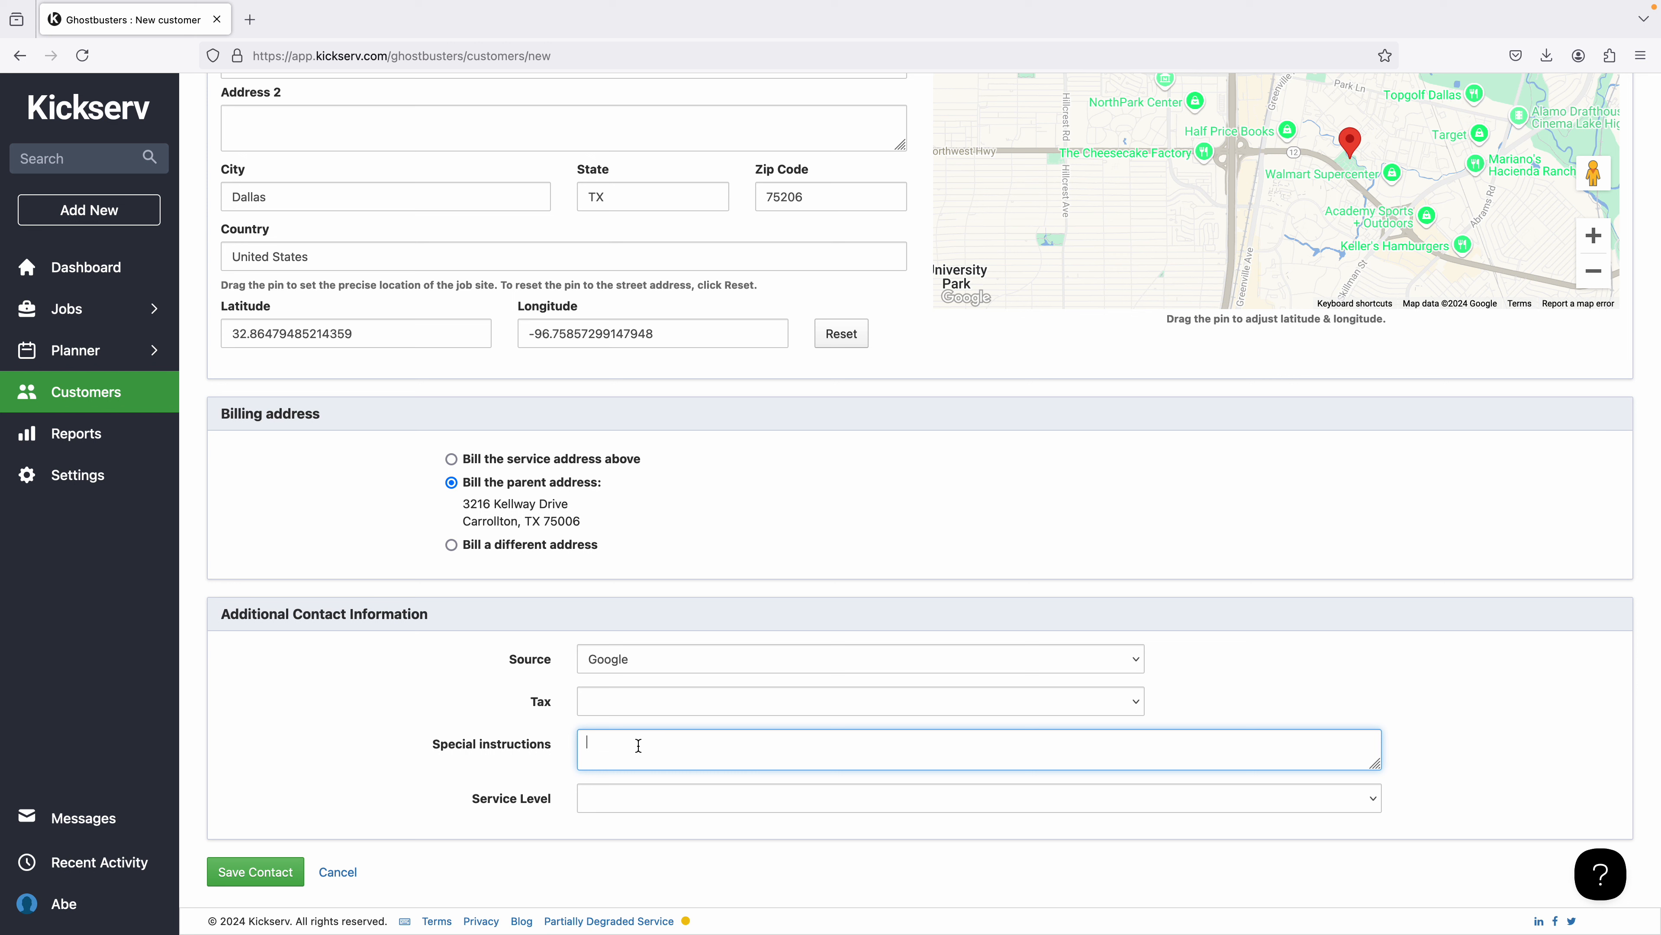
{"action": "type", "text": "Be quiet"}
Set the contact's service level to Gold and save the contact
{"action": "left_click", "coordinate": [459, 800]}
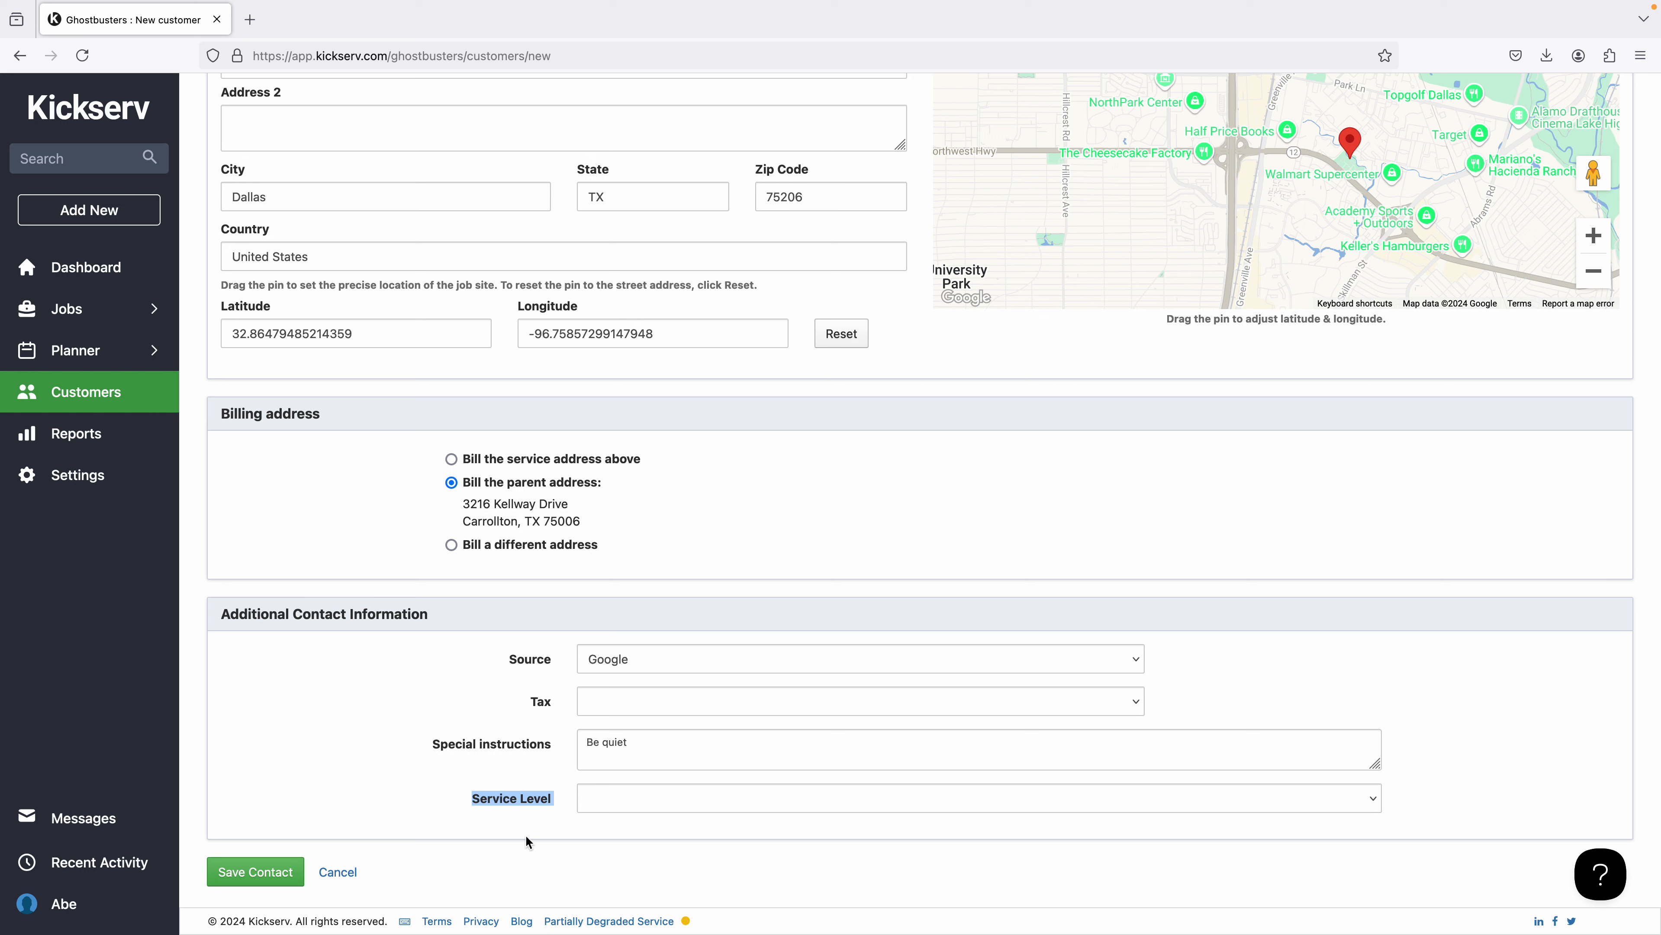
{"action": "left_click", "coordinate": [425, 807]}
{"action": "left_click", "coordinate": [763, 810]}
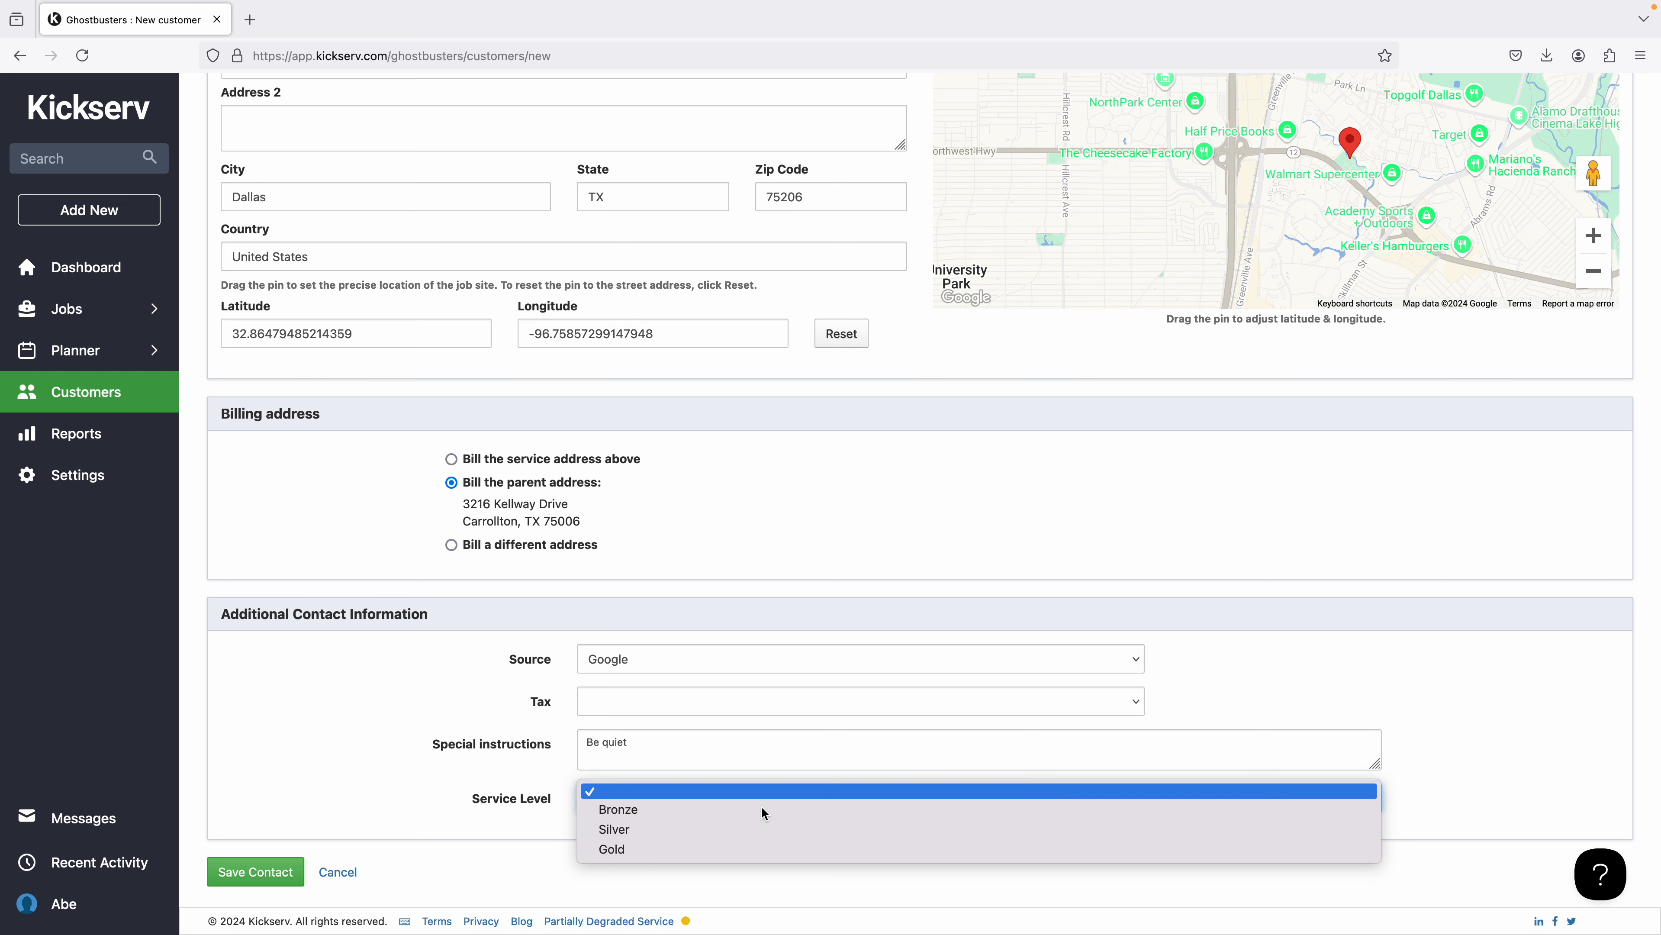
{"action": "left_click", "coordinate": [620, 849]}
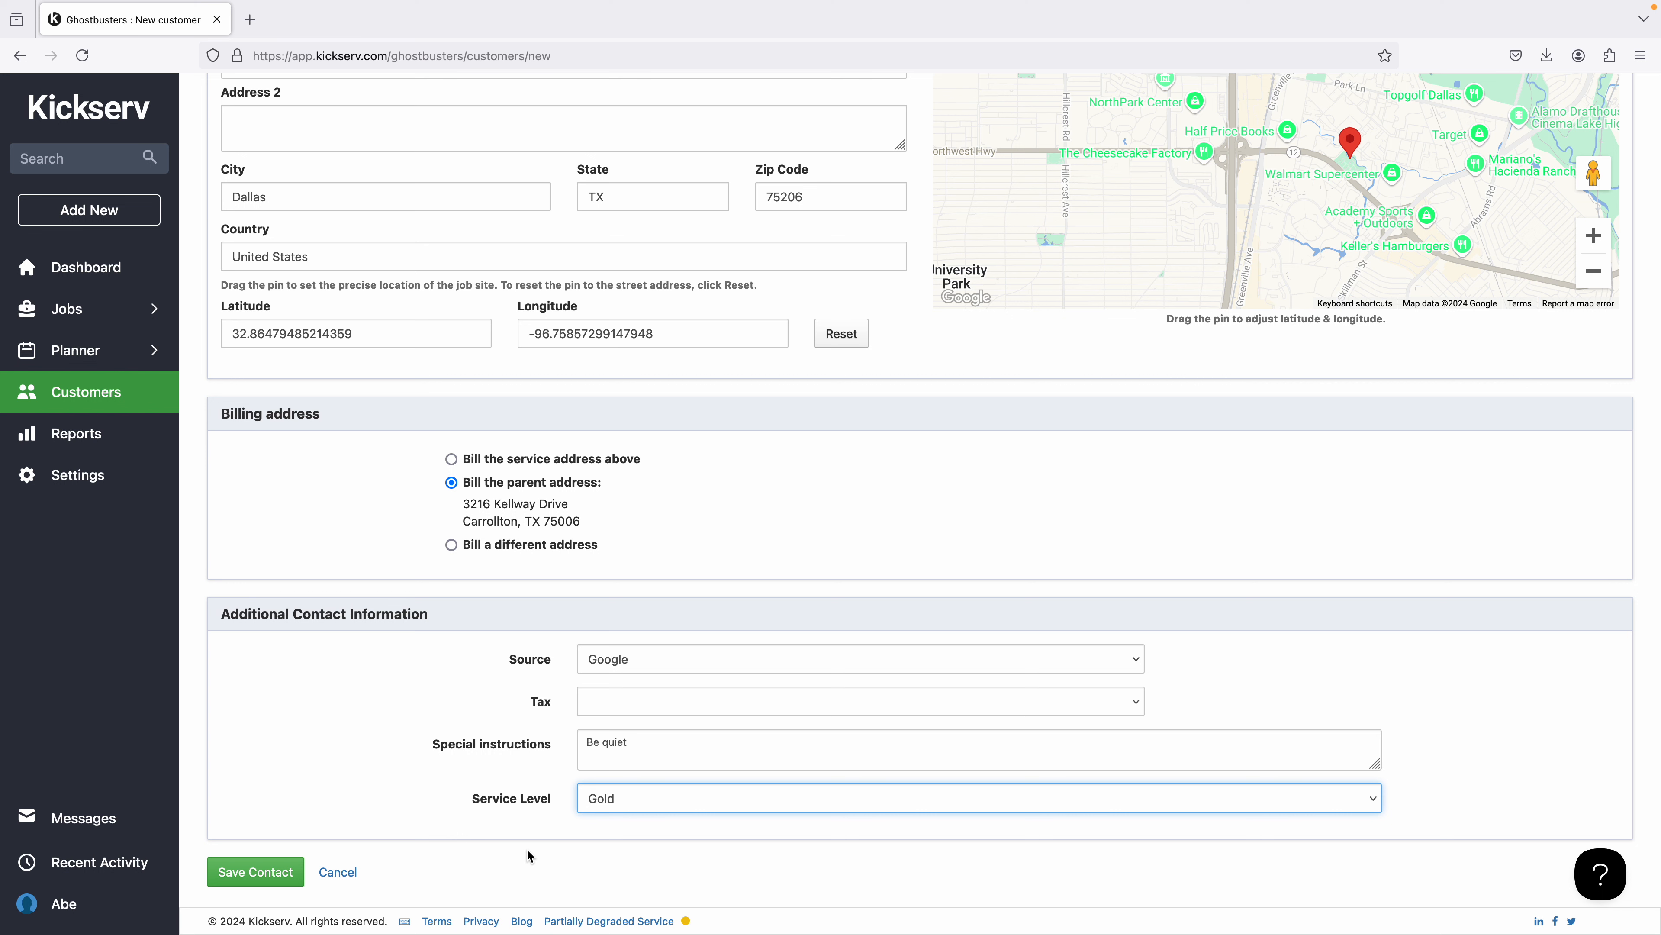
{"action": "left_click", "coordinate": [256, 871]}
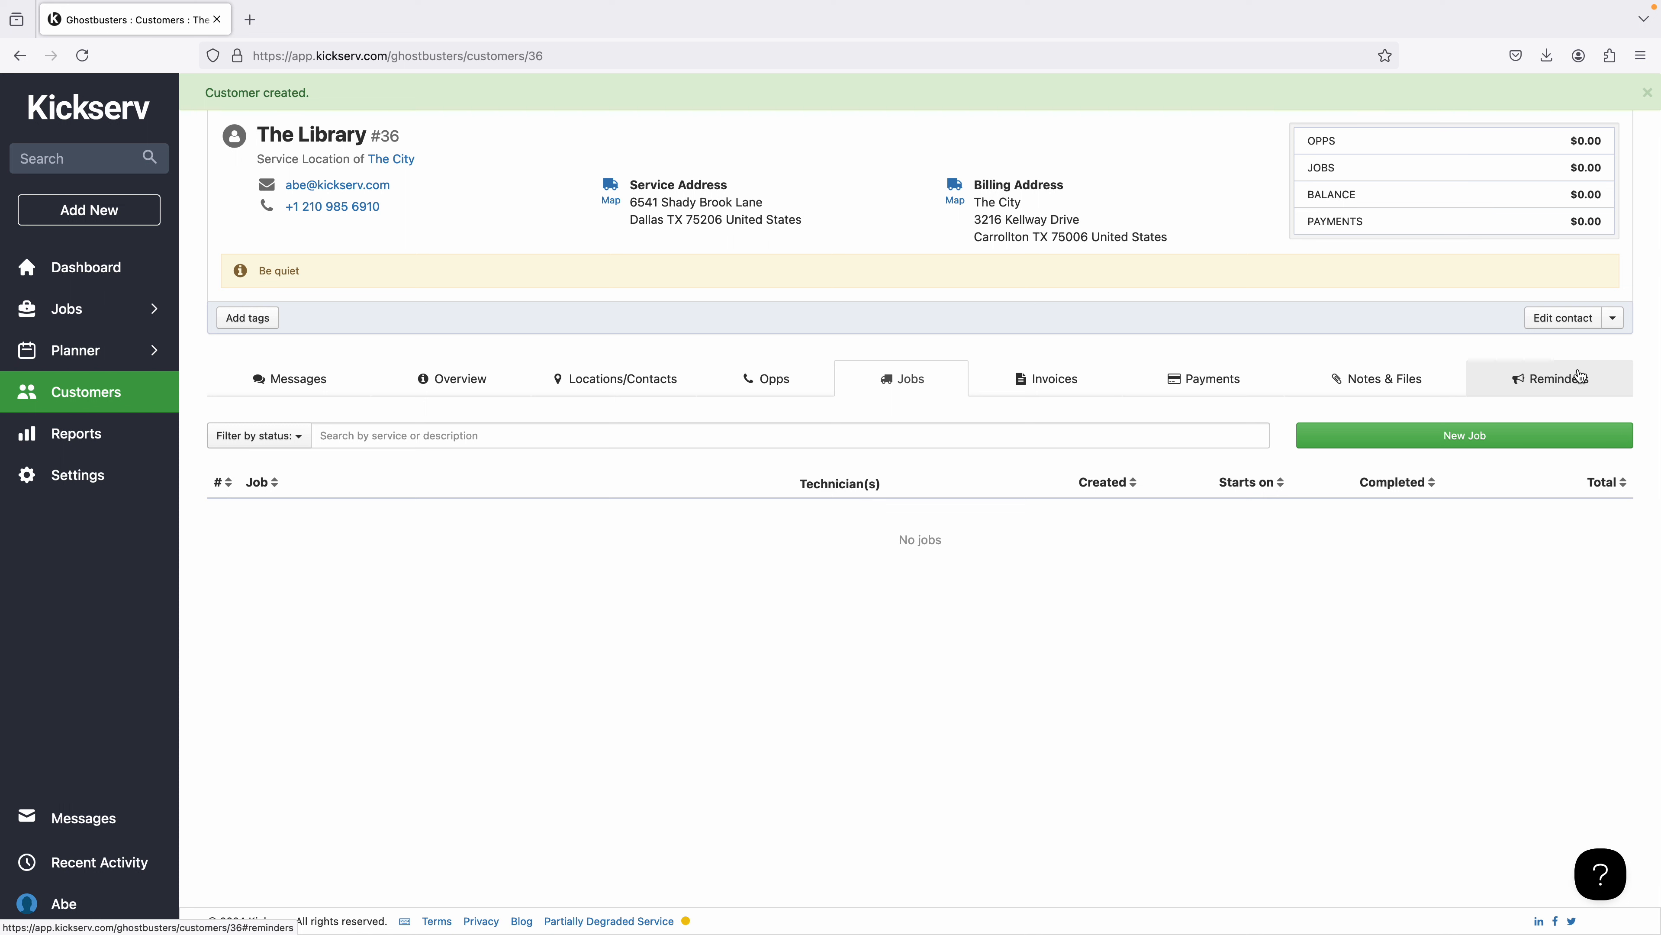
Add the Gold tag to The Library's customer record and finish tagging
{"action": "left_click", "coordinate": [248, 319]}
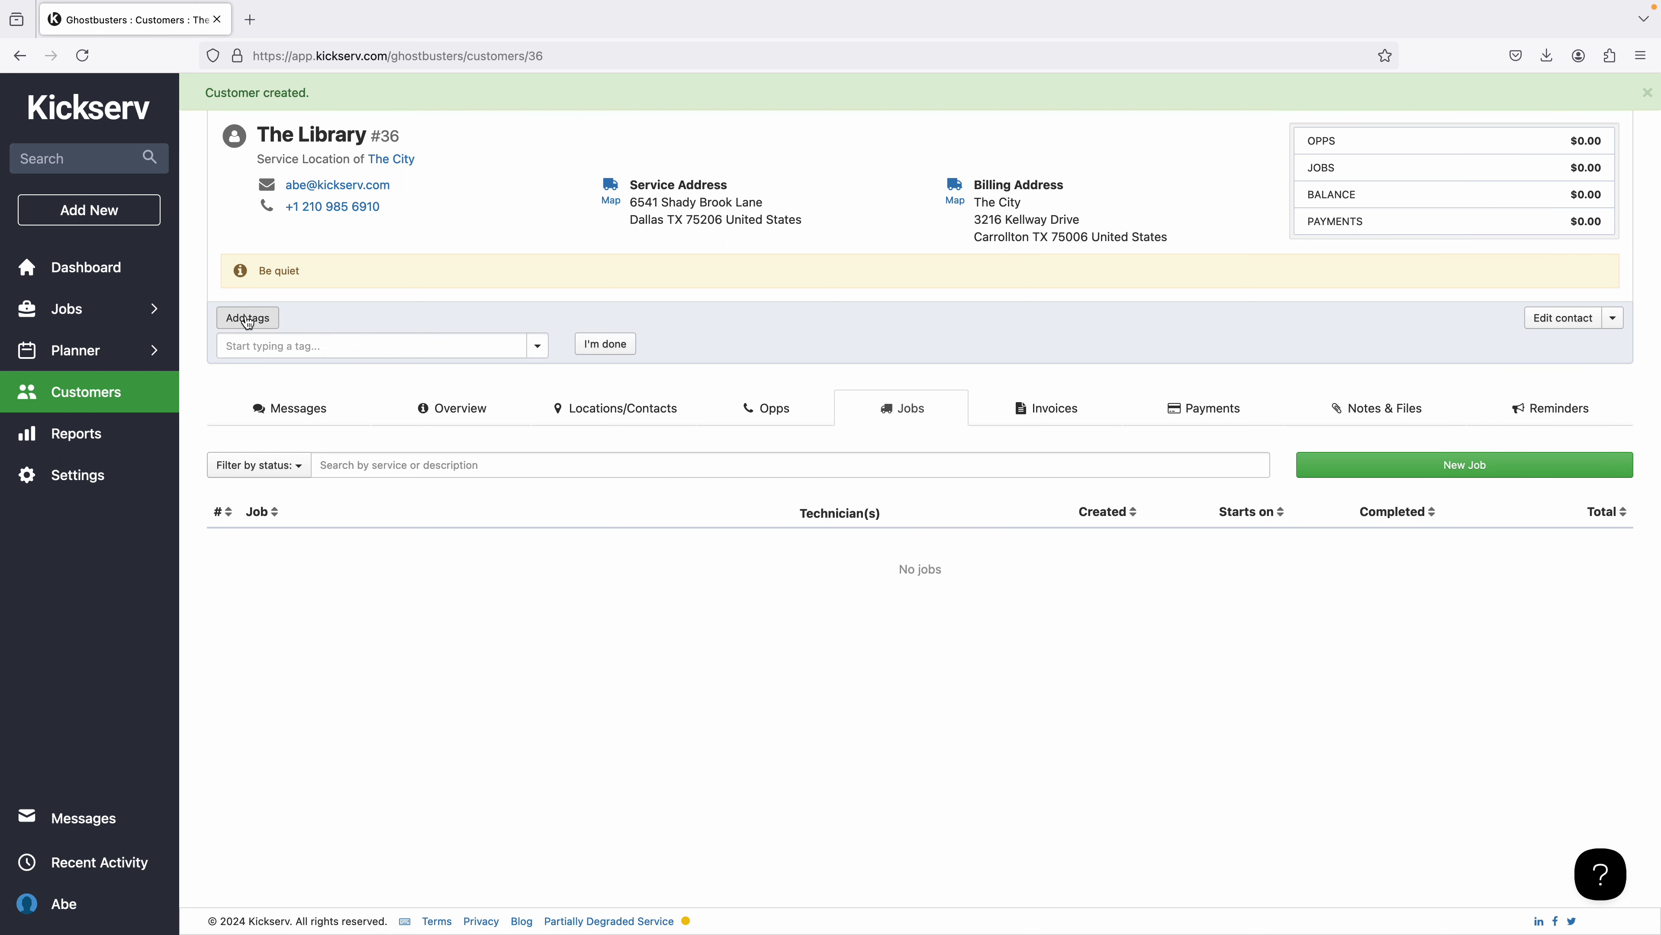
{"action": "left_click", "coordinate": [536, 350]}
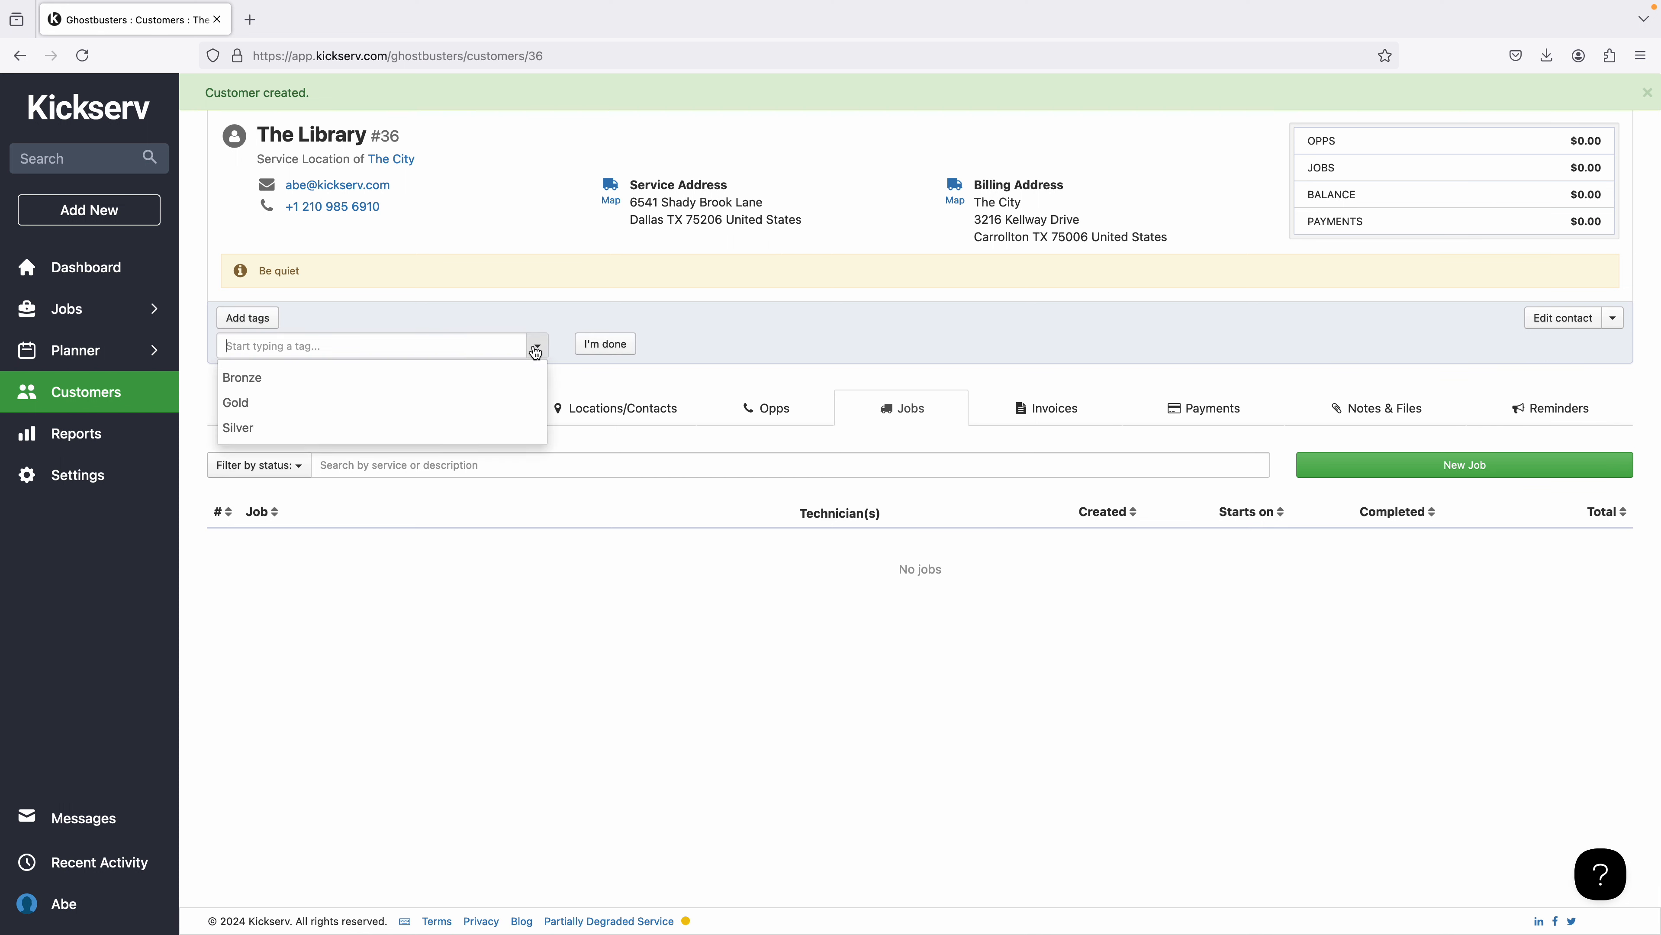
{"action": "left_click", "coordinate": [240, 401]}
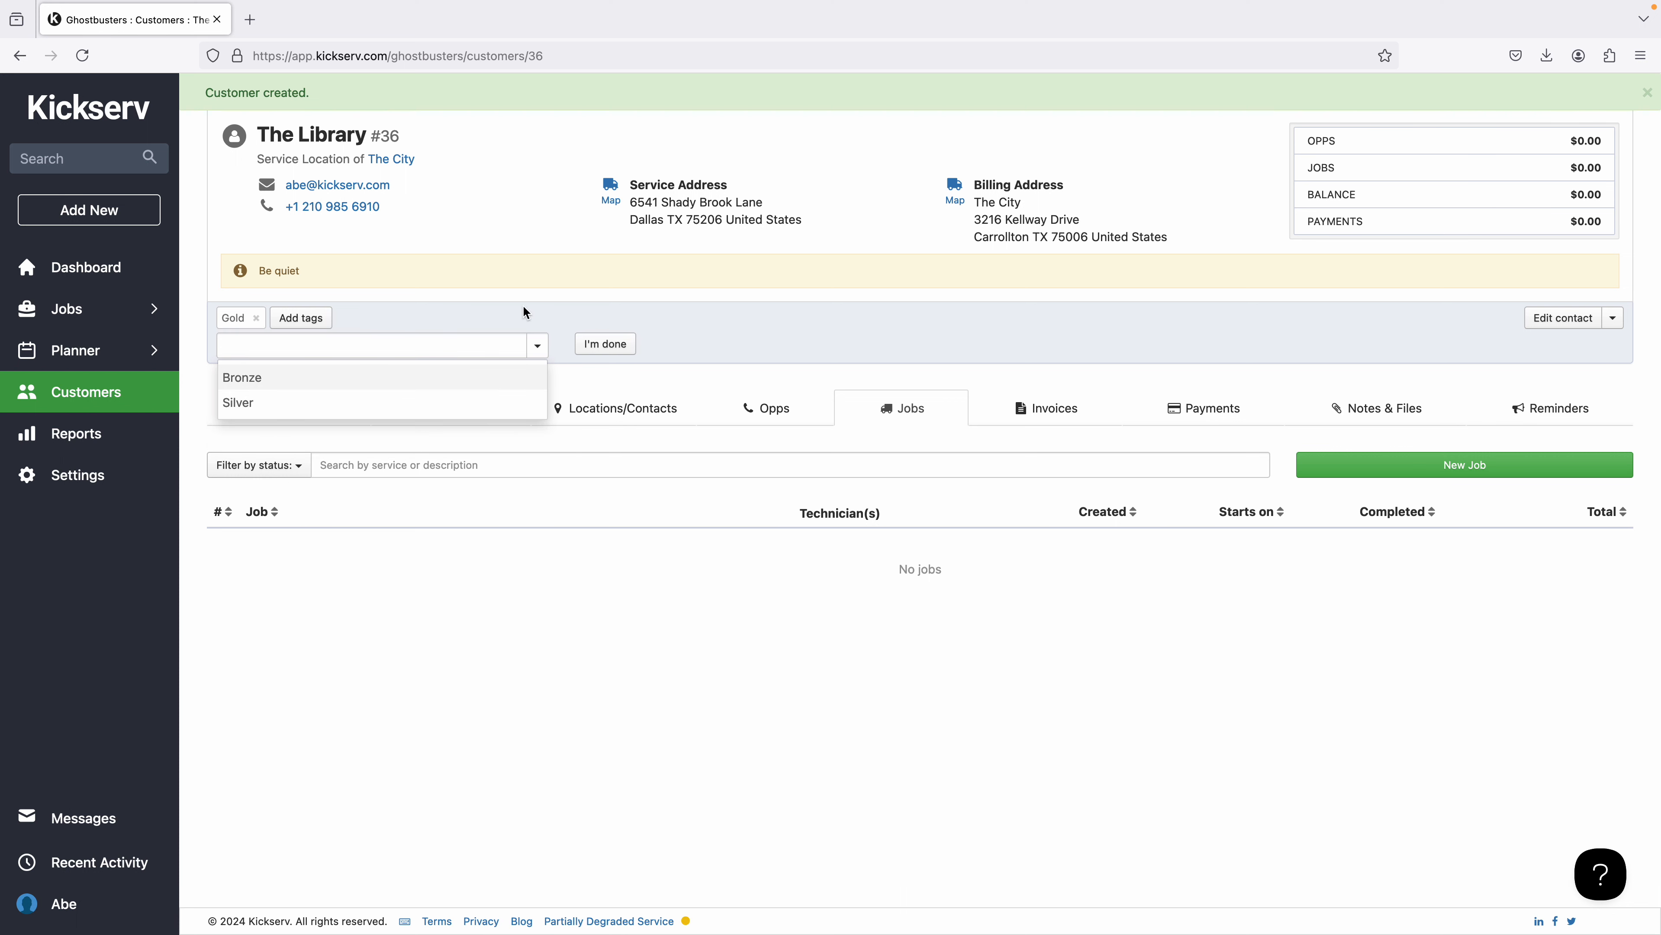
{"action": "left_click", "coordinate": [608, 348]}
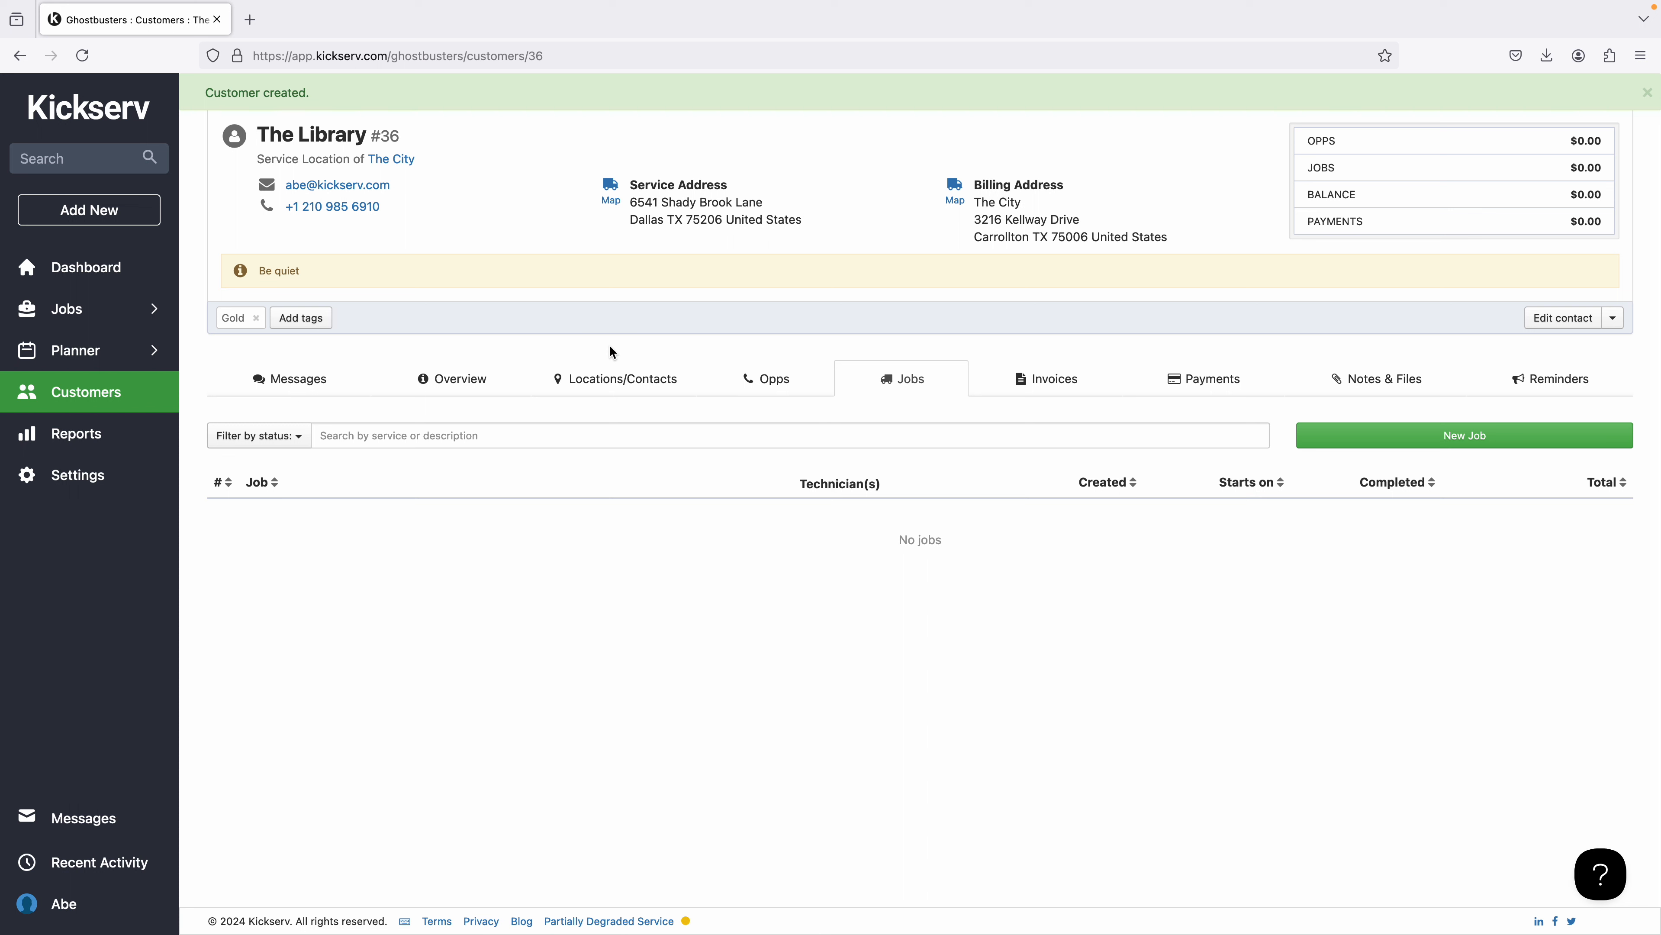
View The Library's reminders and look at the new reminder form without adding an event
{"action": "left_click", "coordinate": [1555, 390]}
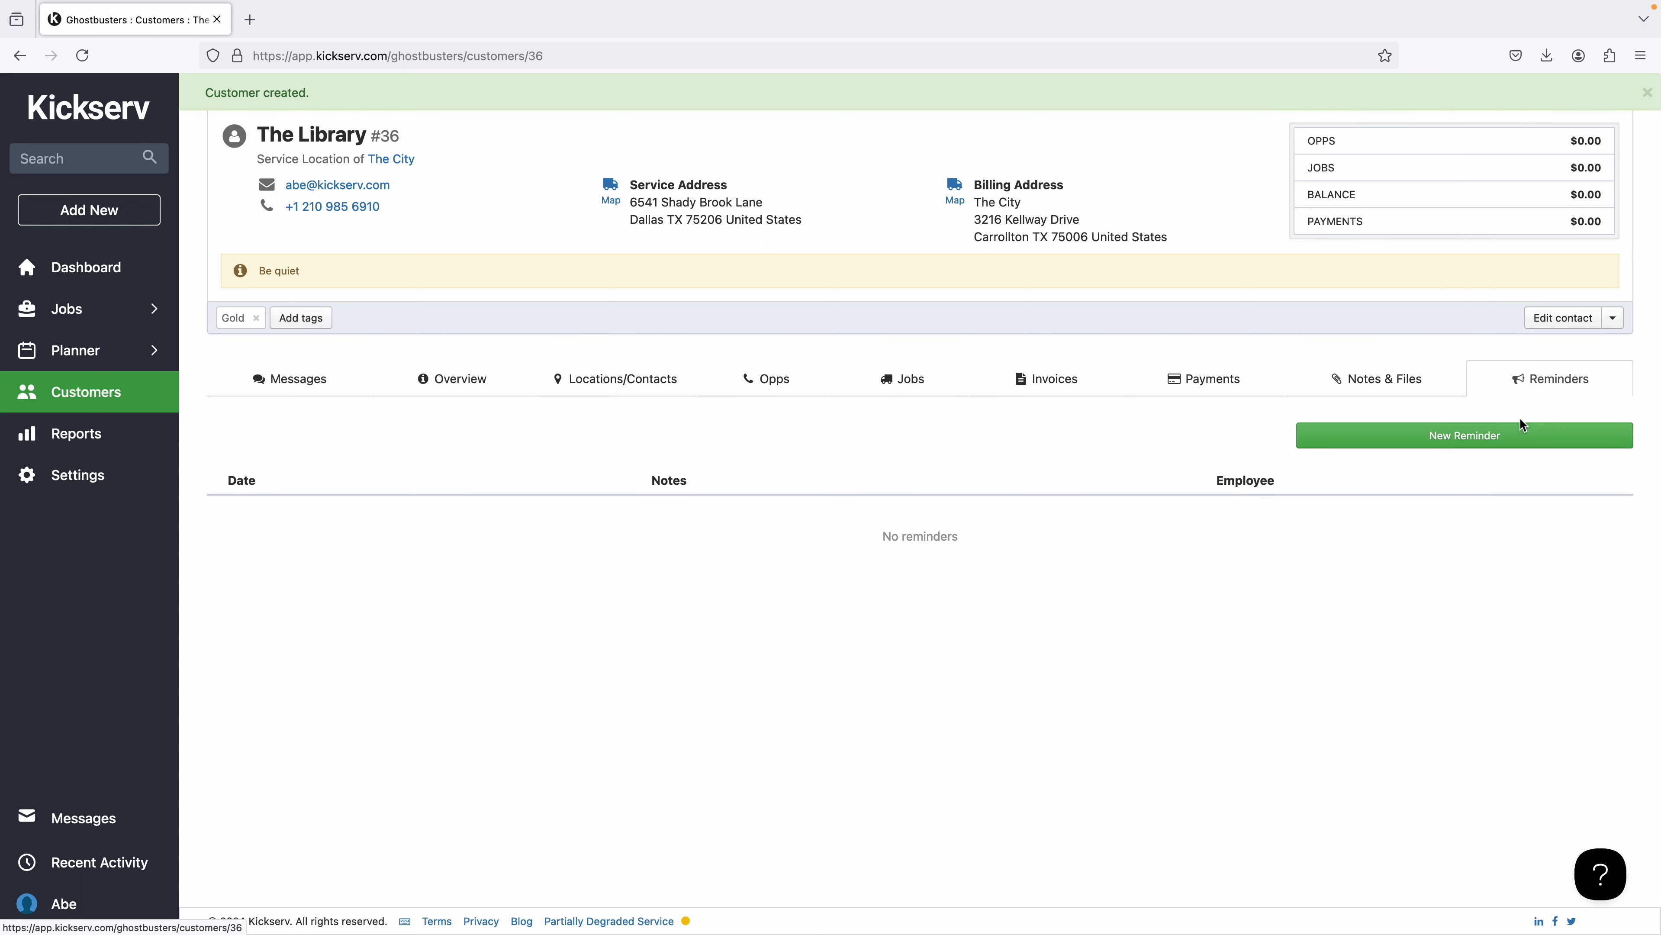
{"action": "left_click", "coordinate": [1500, 443]}
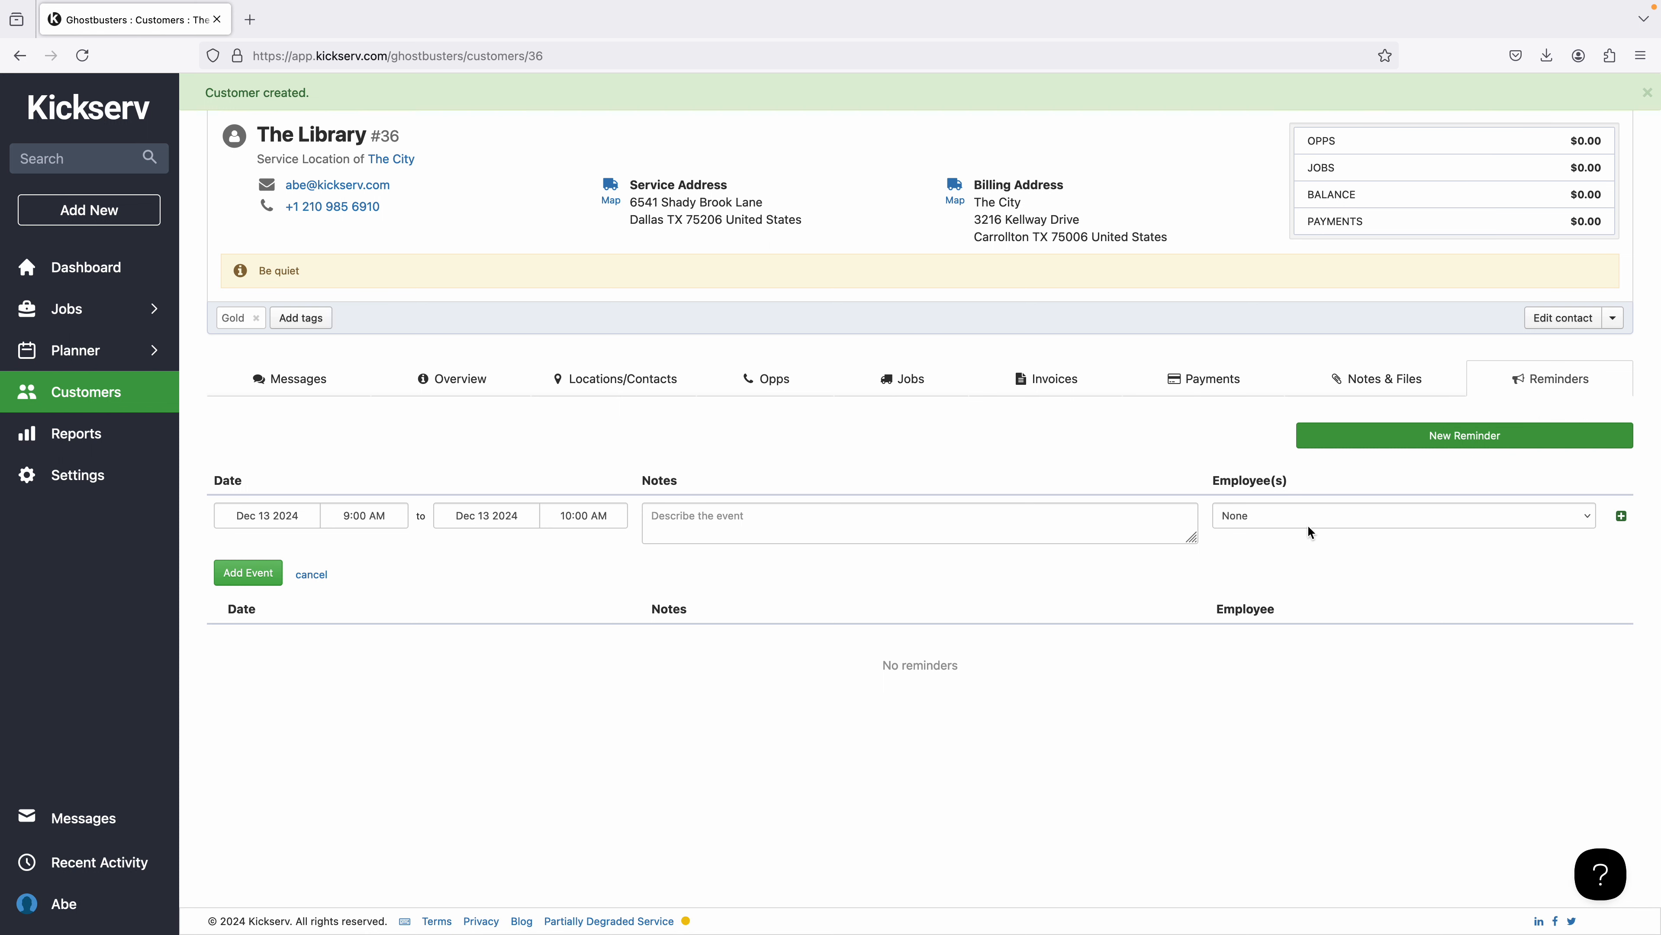
{"action": "left_click", "coordinate": [311, 574]}
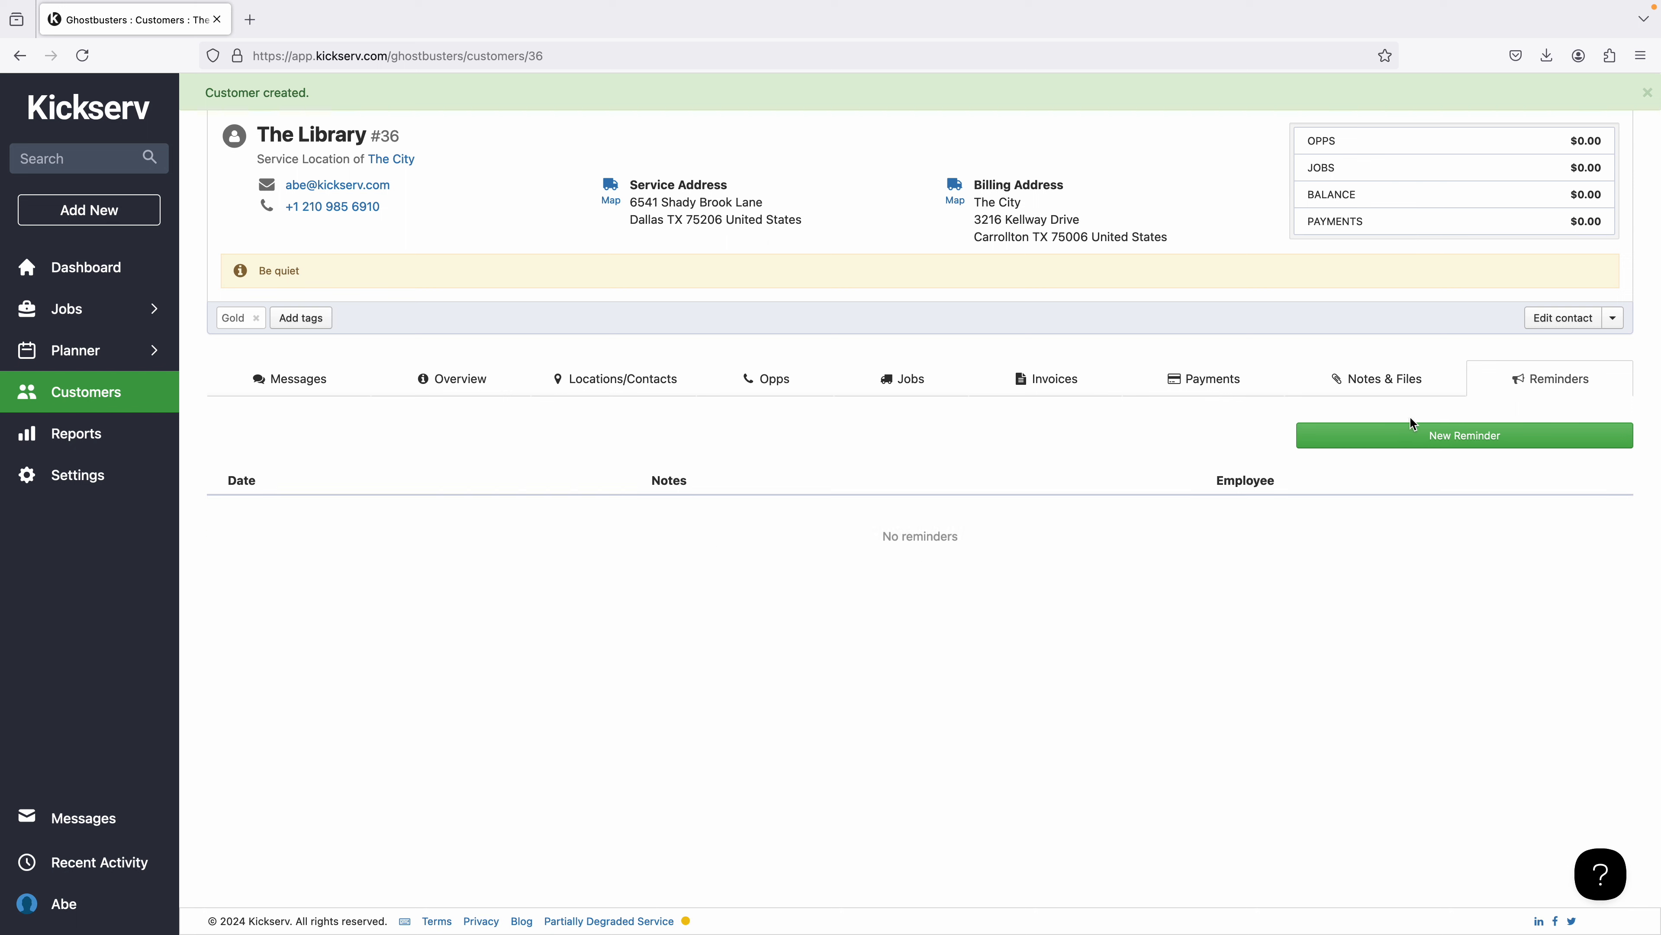
Look through The Library's notes and files, payments, invoices, jobs, opportunities, and locations and contacts
{"action": "left_click", "coordinate": [1379, 379]}
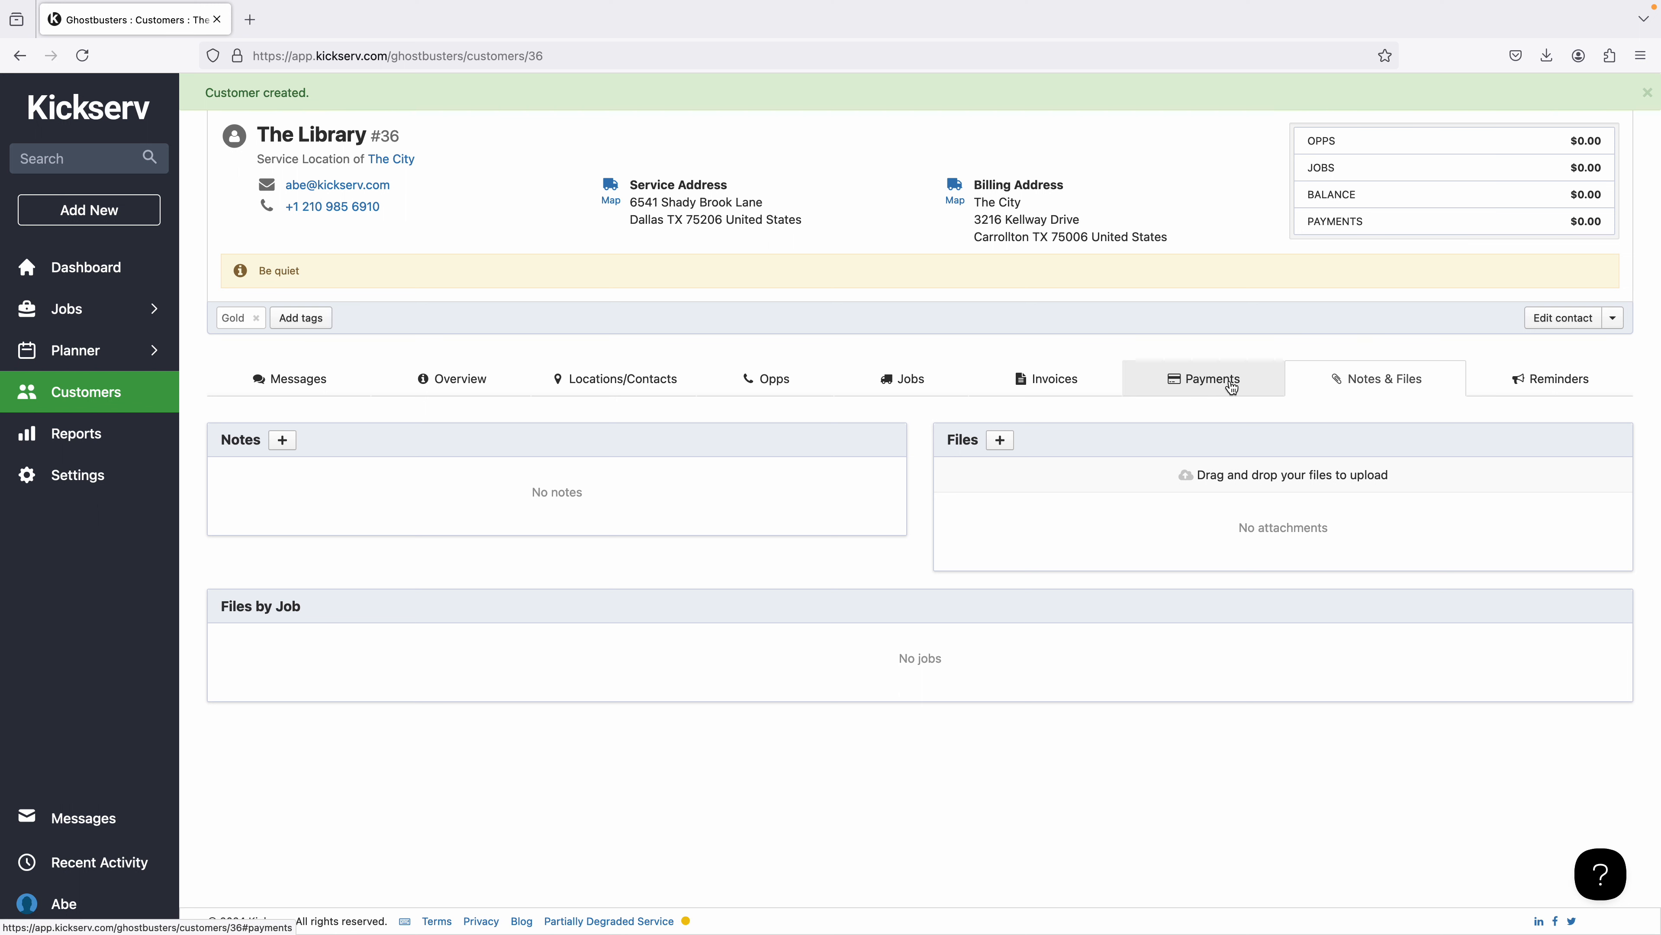
{"action": "left_click", "coordinate": [1197, 377]}
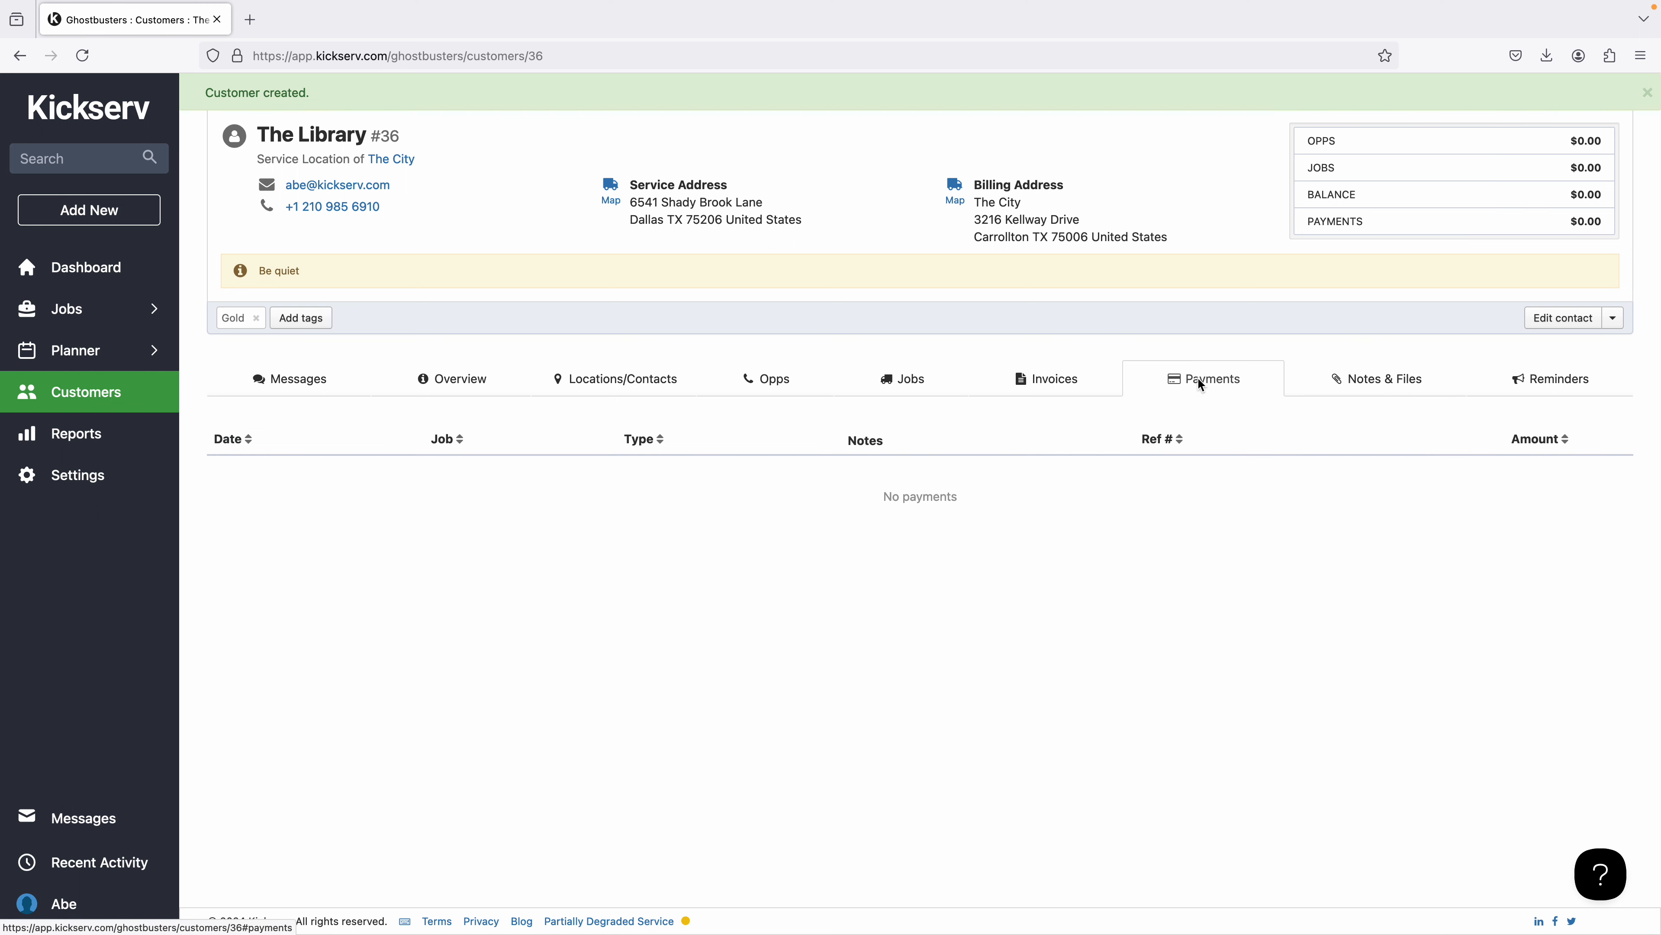
{"action": "left_click", "coordinate": [1086, 387]}
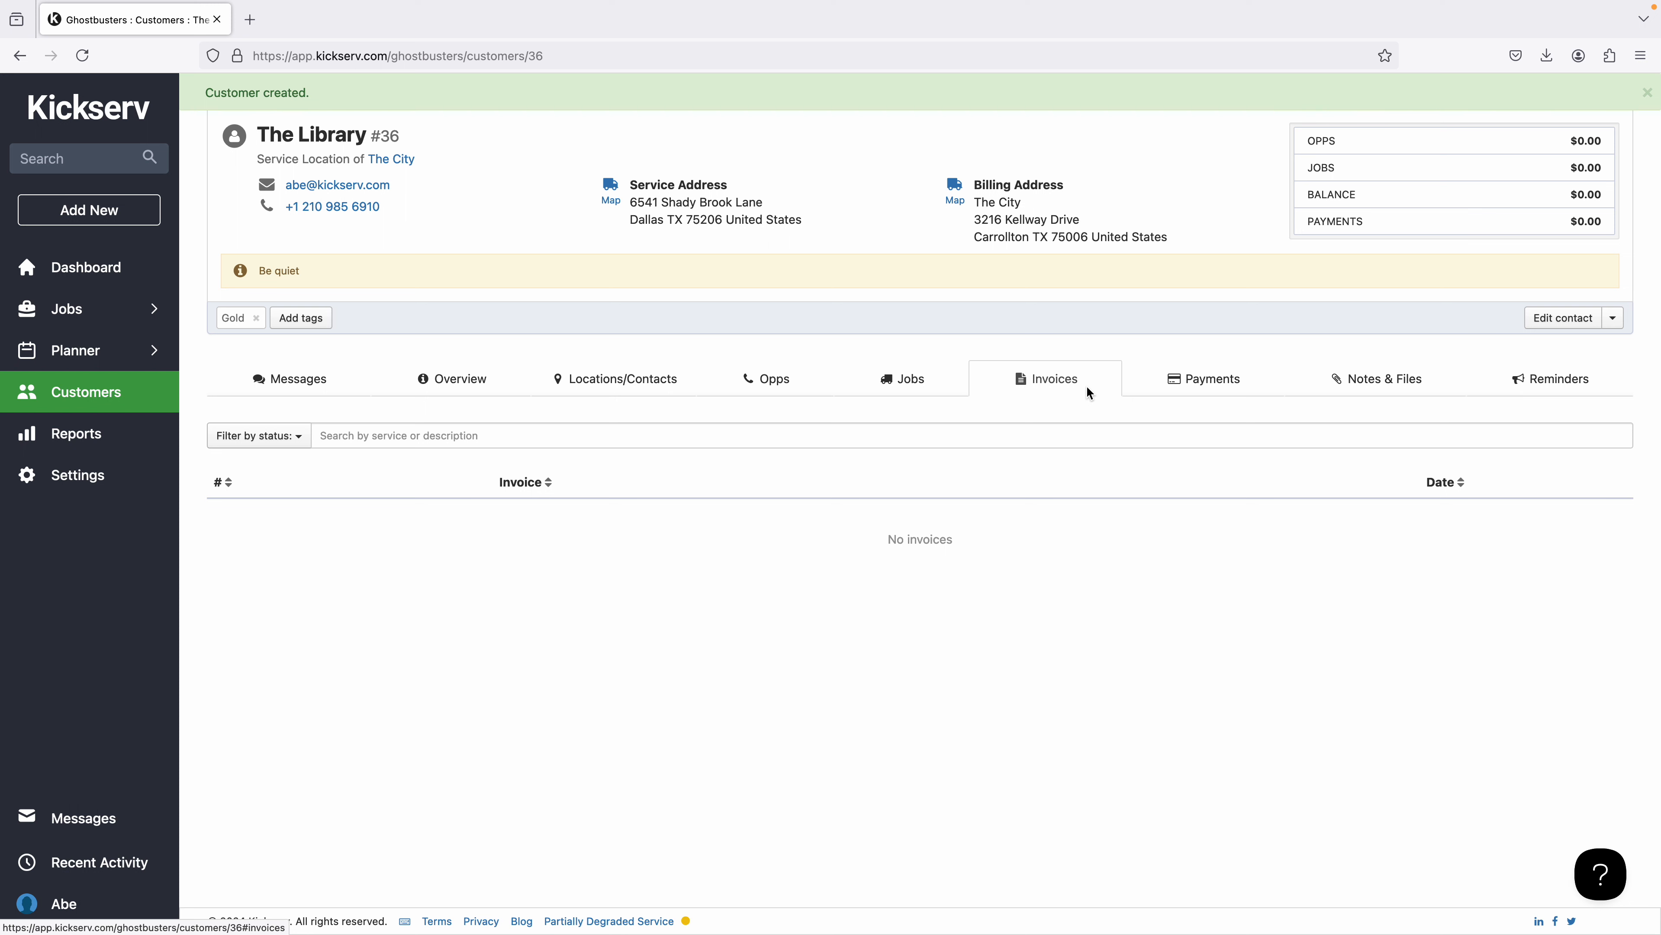
{"action": "left_click", "coordinate": [931, 387]}
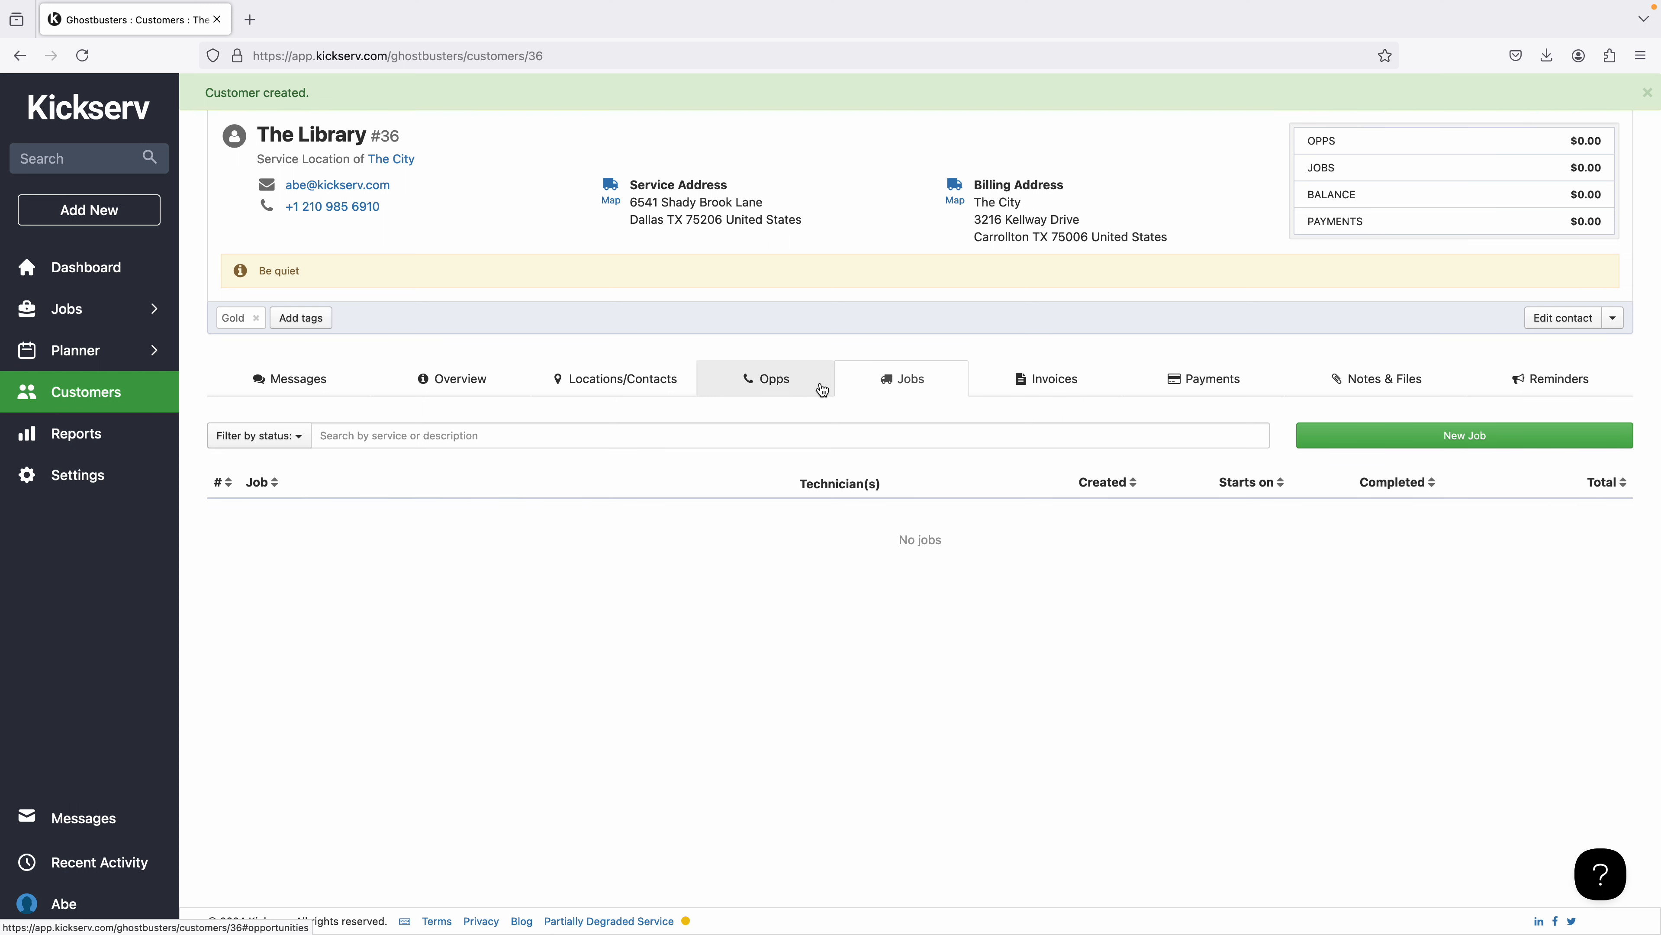
{"action": "left_click", "coordinate": [786, 388]}
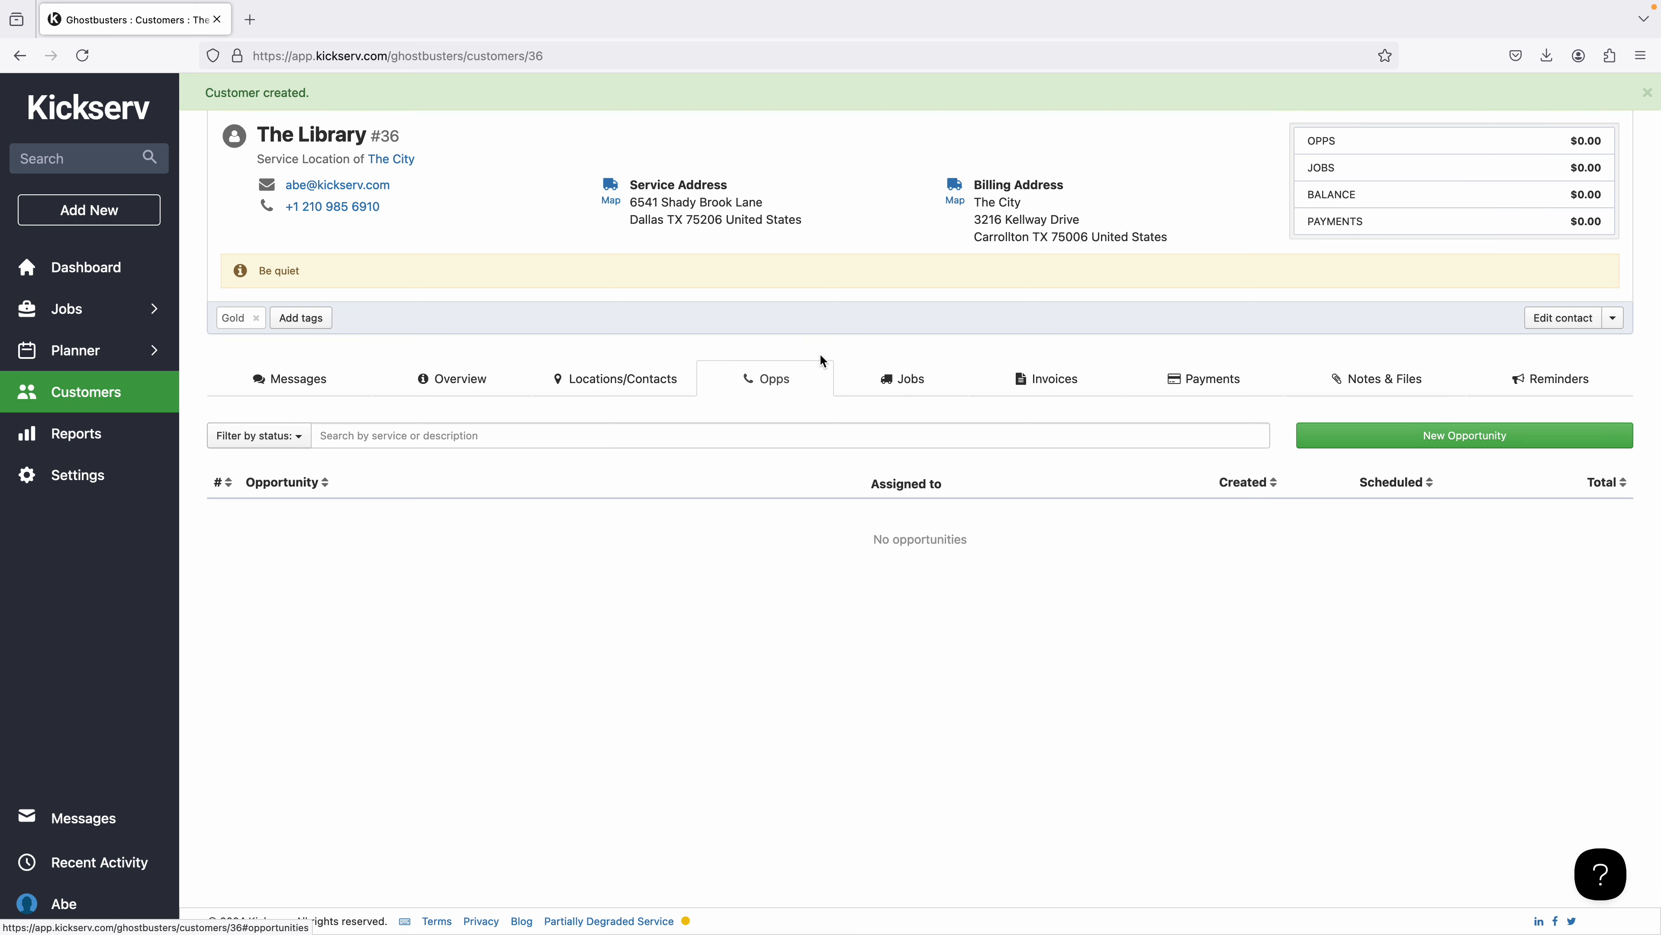
{"action": "left_click", "coordinate": [613, 383]}
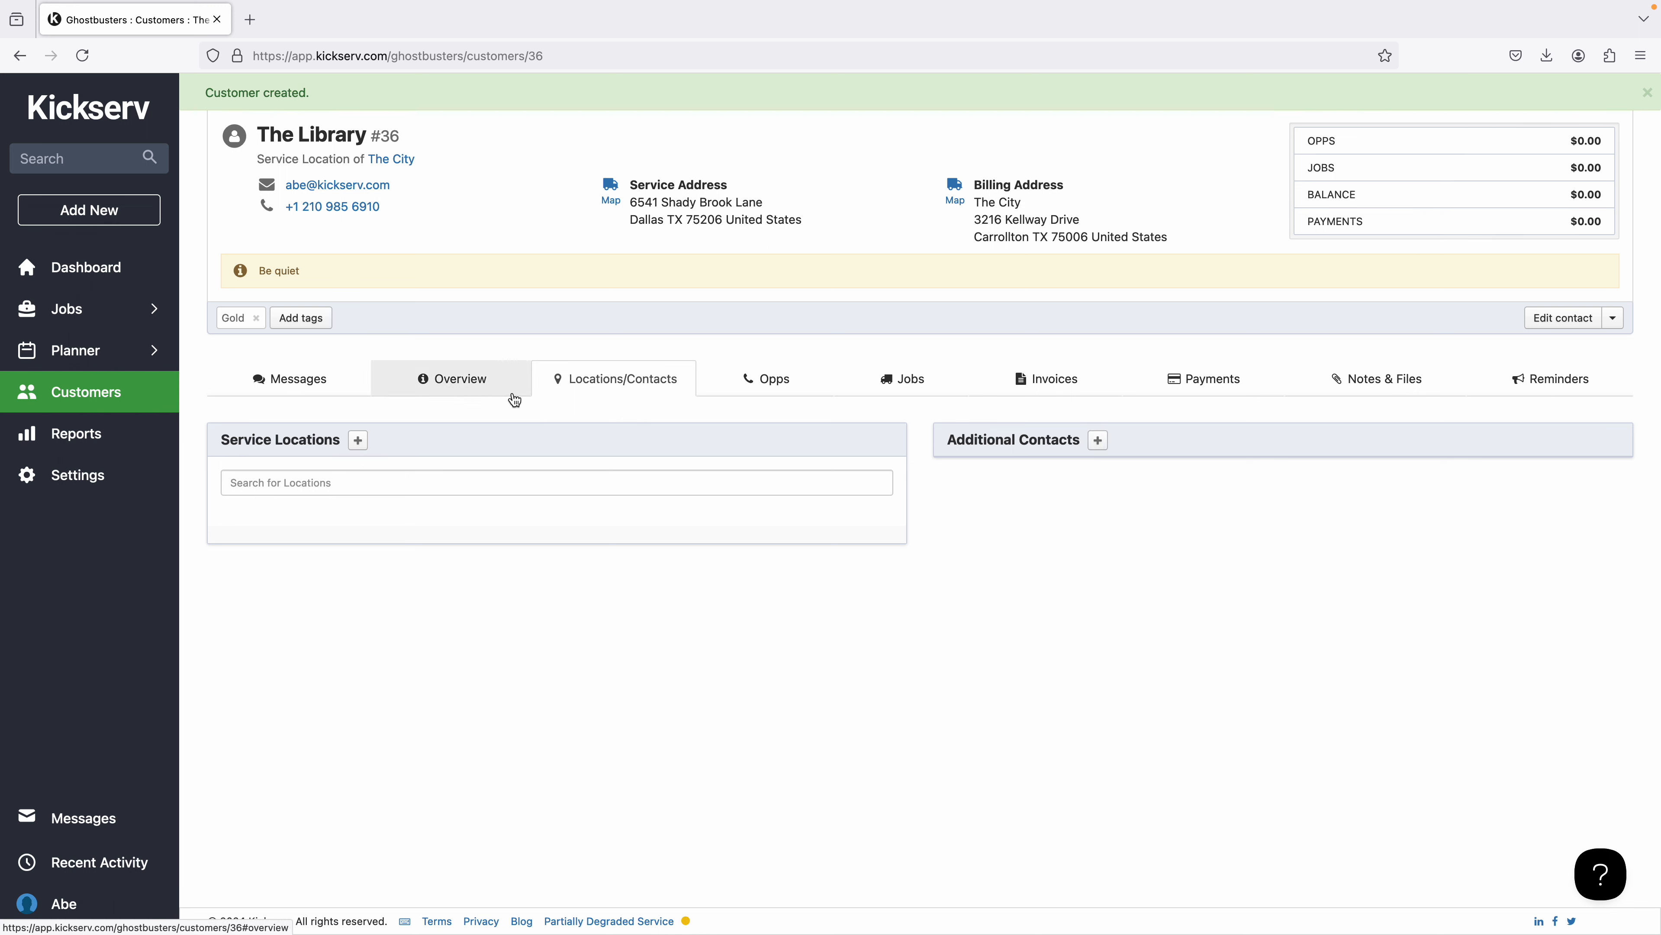
Examine The Library's overview with its Customer Center login link, and open the parent customer The City
{"action": "left_click", "coordinate": [415, 385]}
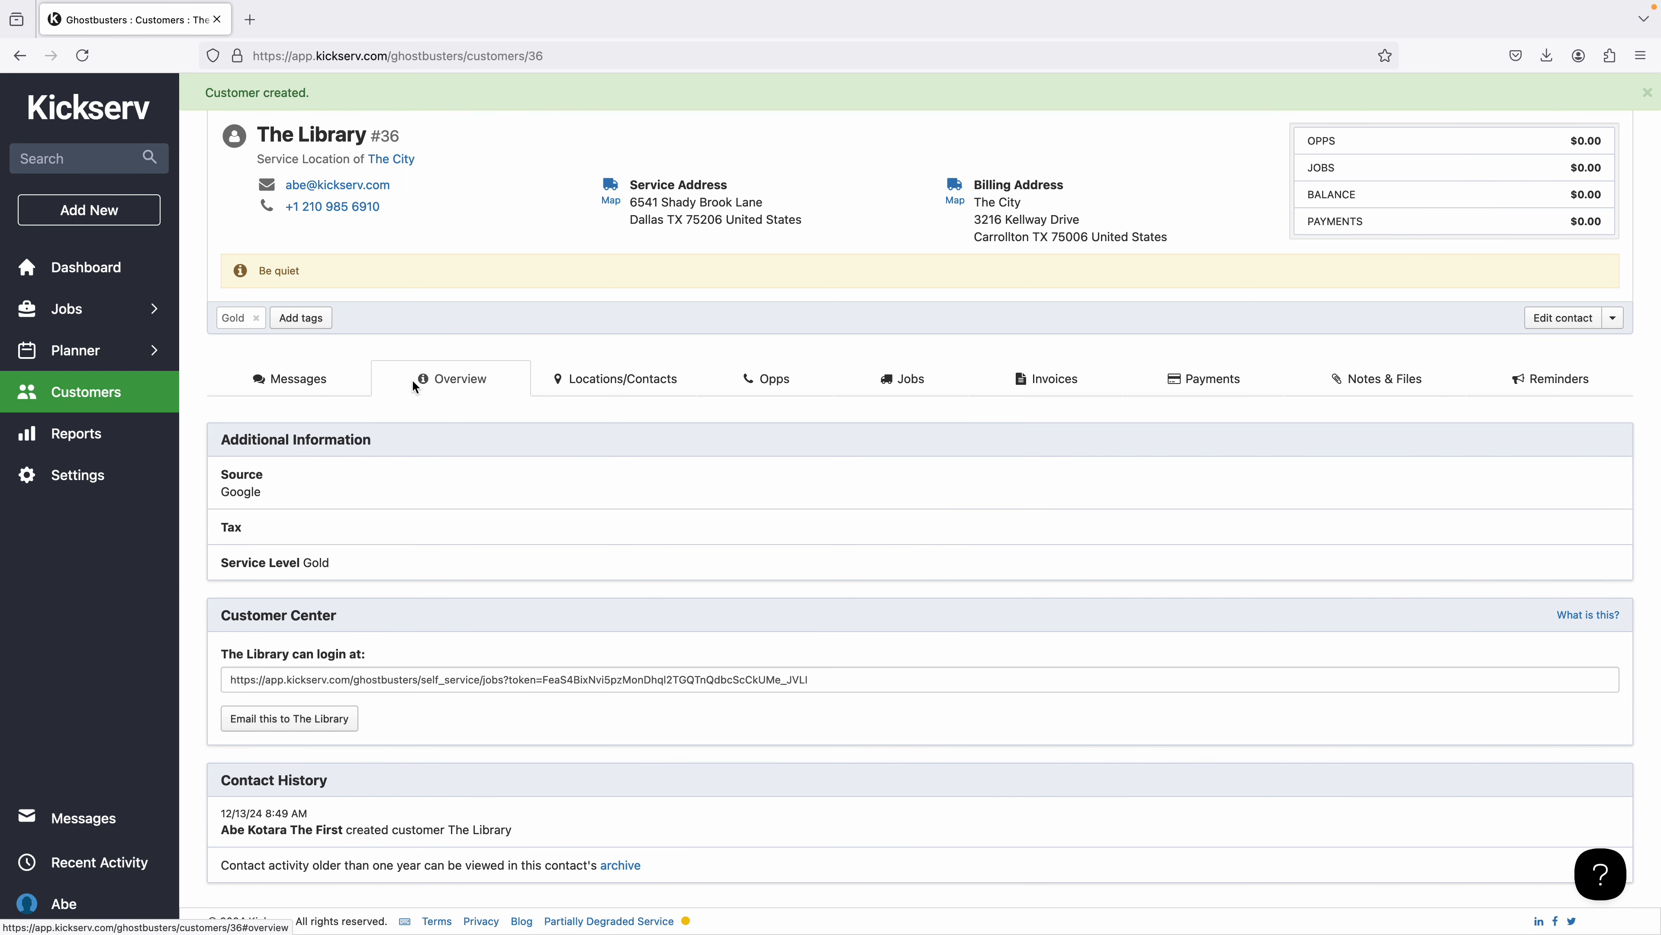
{"action": "left_click", "coordinate": [644, 680]}
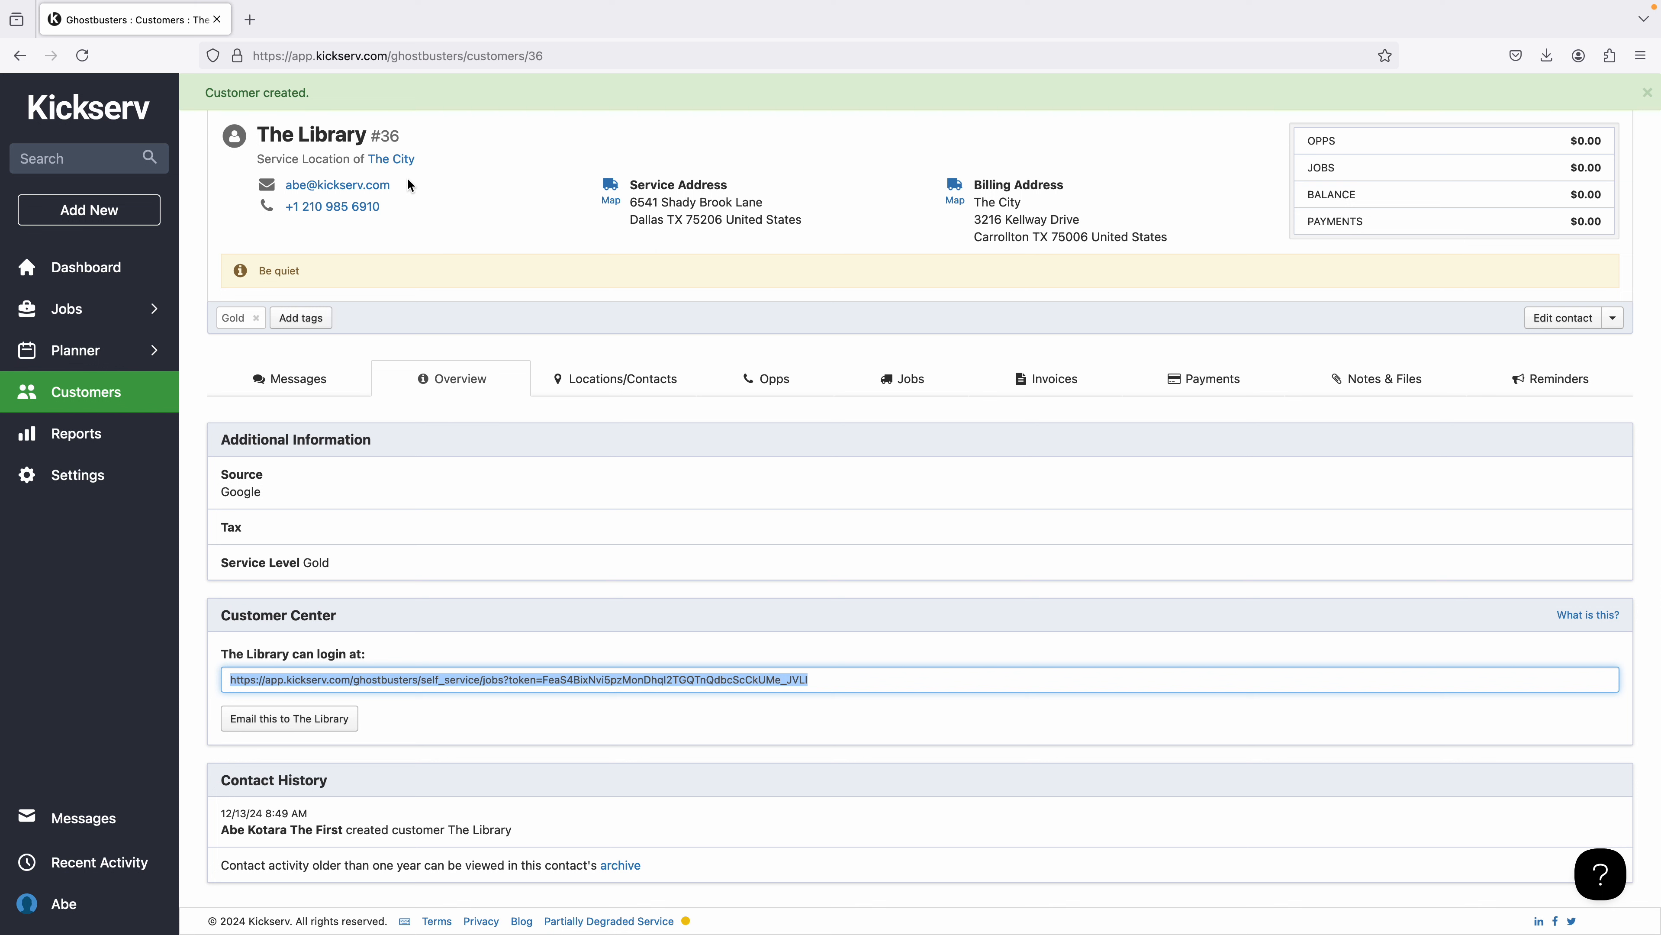
{"action": "left_click", "coordinate": [396, 158]}
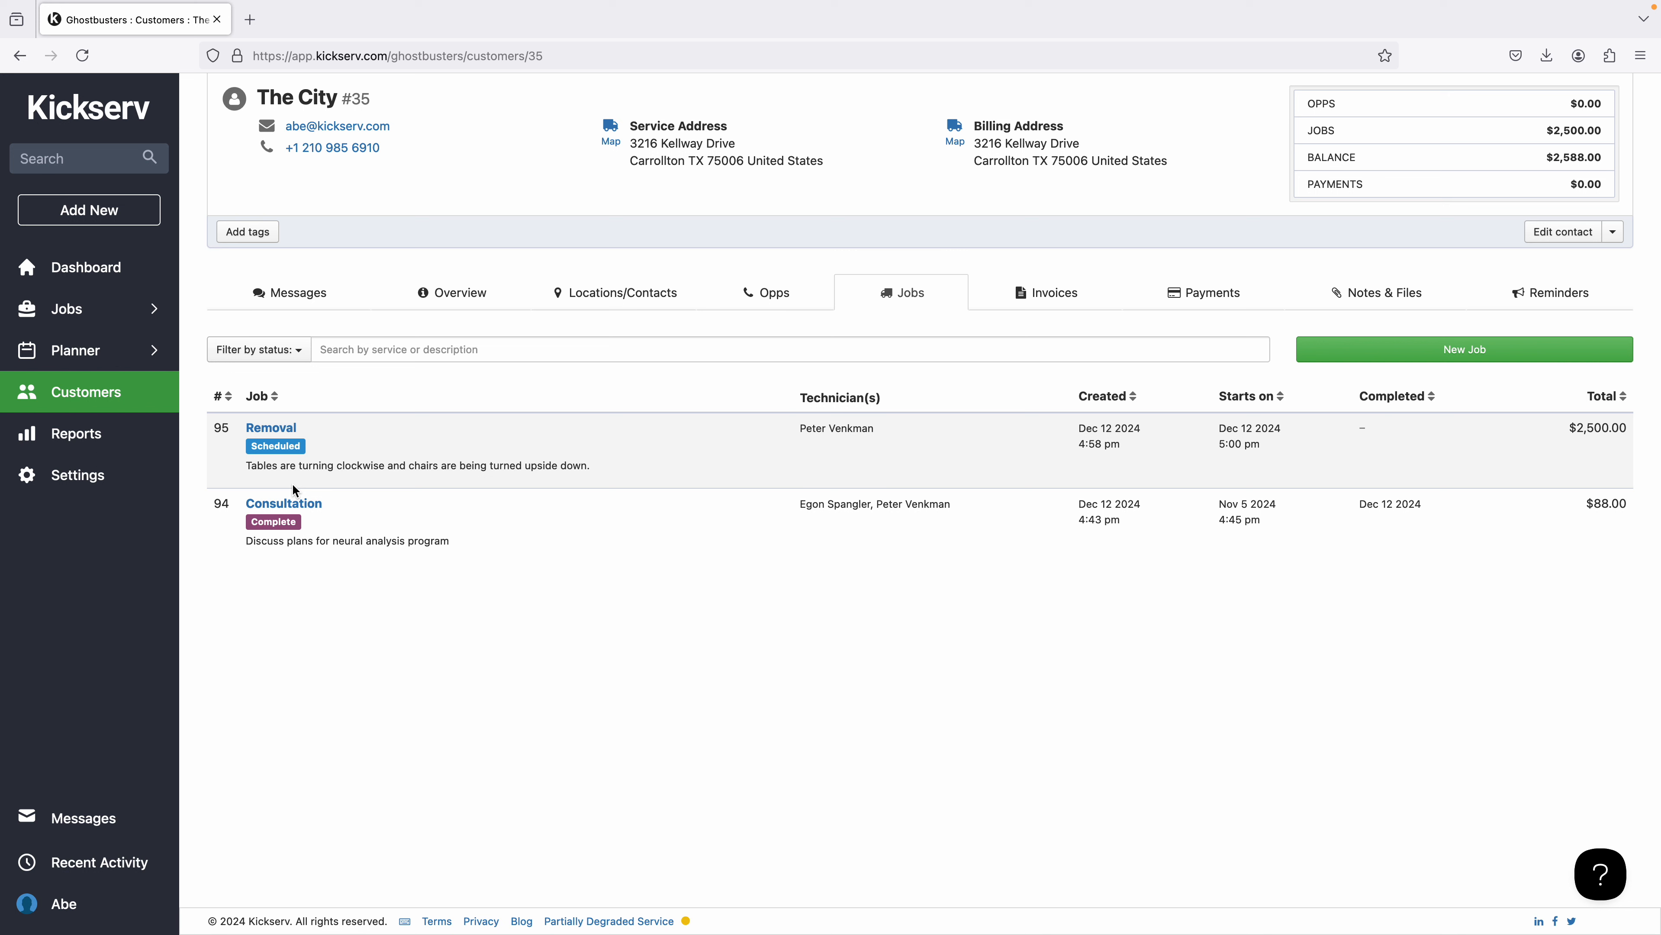
Check The City's messages, then copy its Customer Center login link containing the access token from the overview and open it in a new browser tab
{"action": "left_click", "coordinate": [285, 296]}
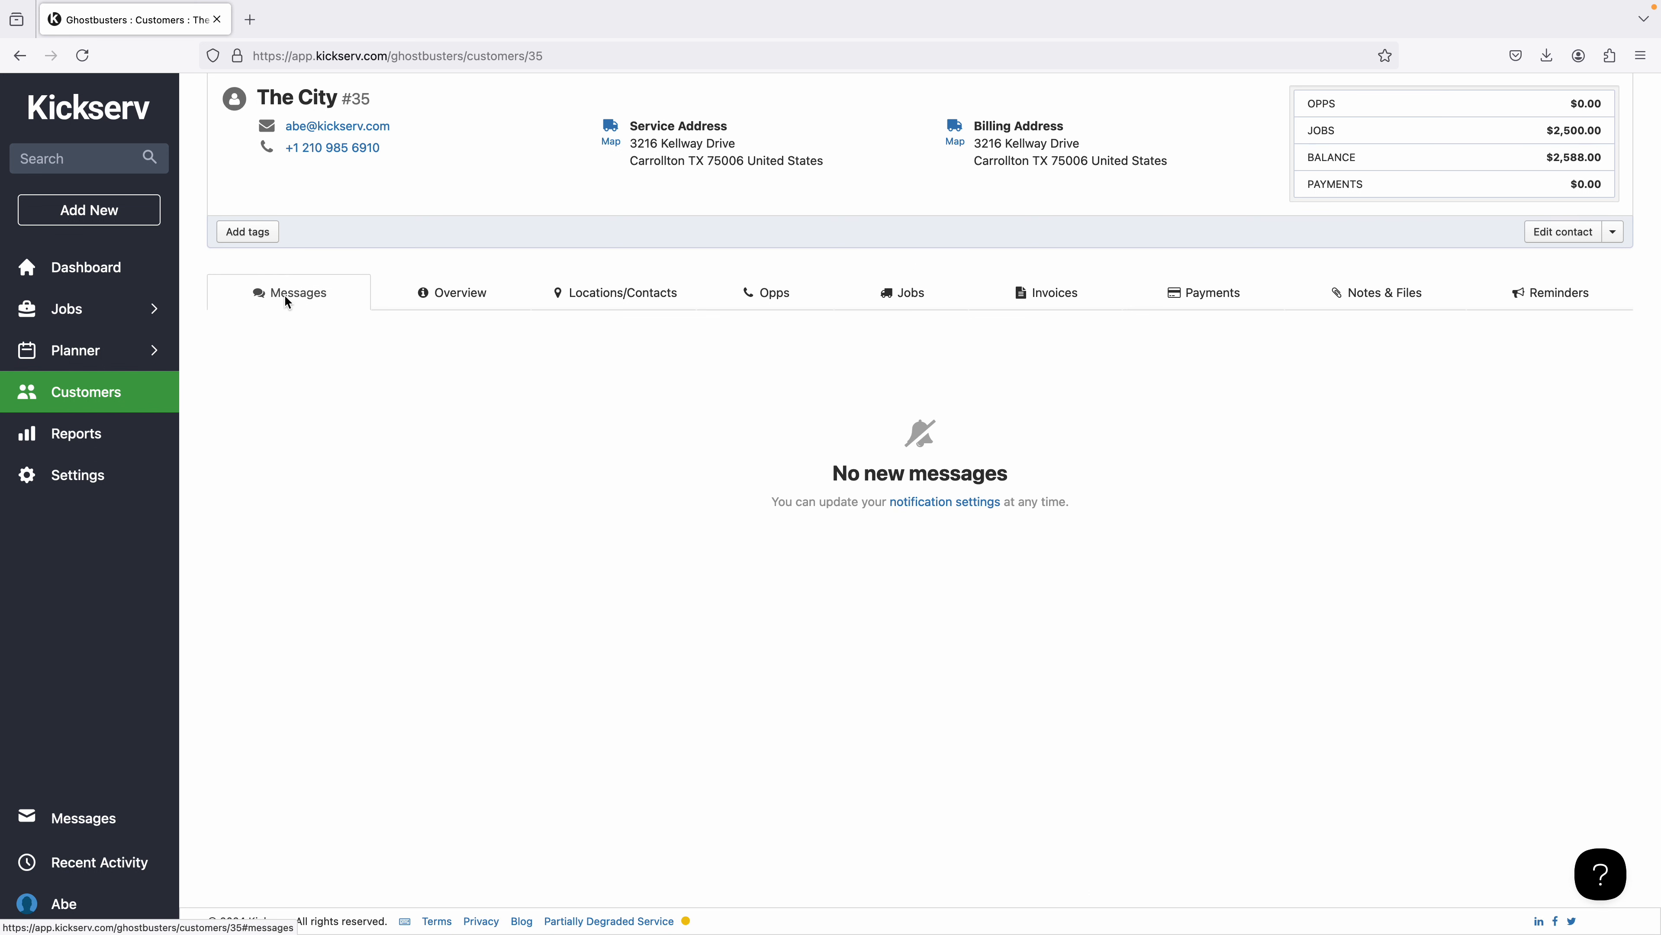
{"action": "left_click", "coordinate": [456, 292]}
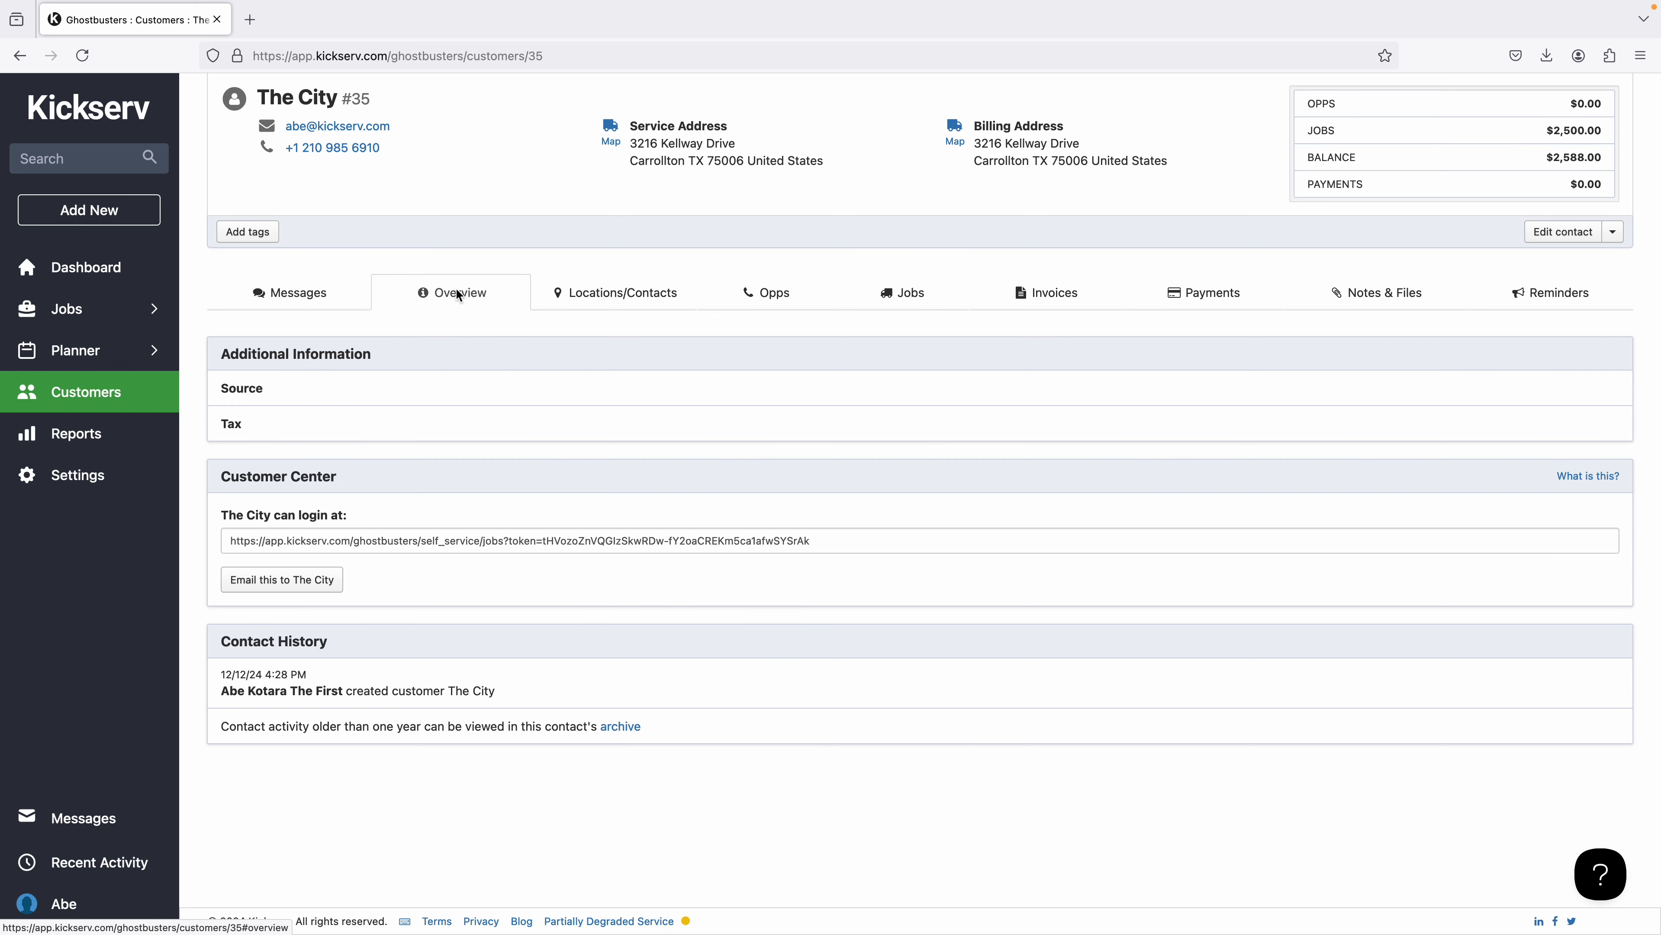
{"action": "left_click", "coordinate": [484, 541]}
{"action": "key", "text": "ctrl+c"}
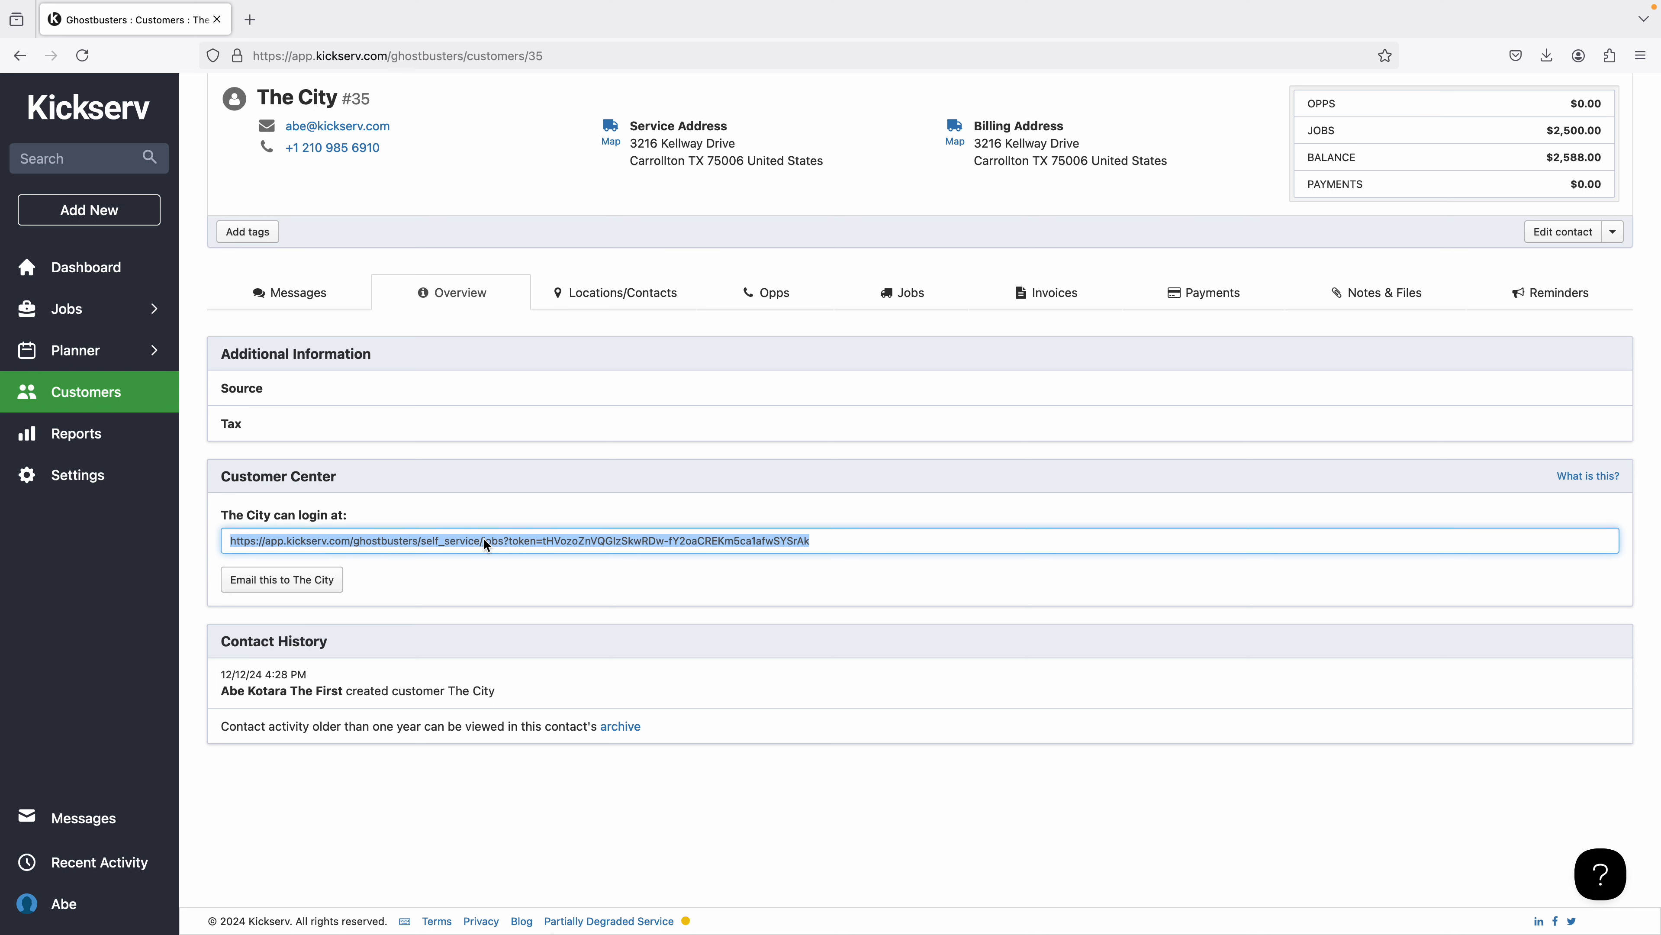
{"action": "left_click", "coordinate": [252, 18]}
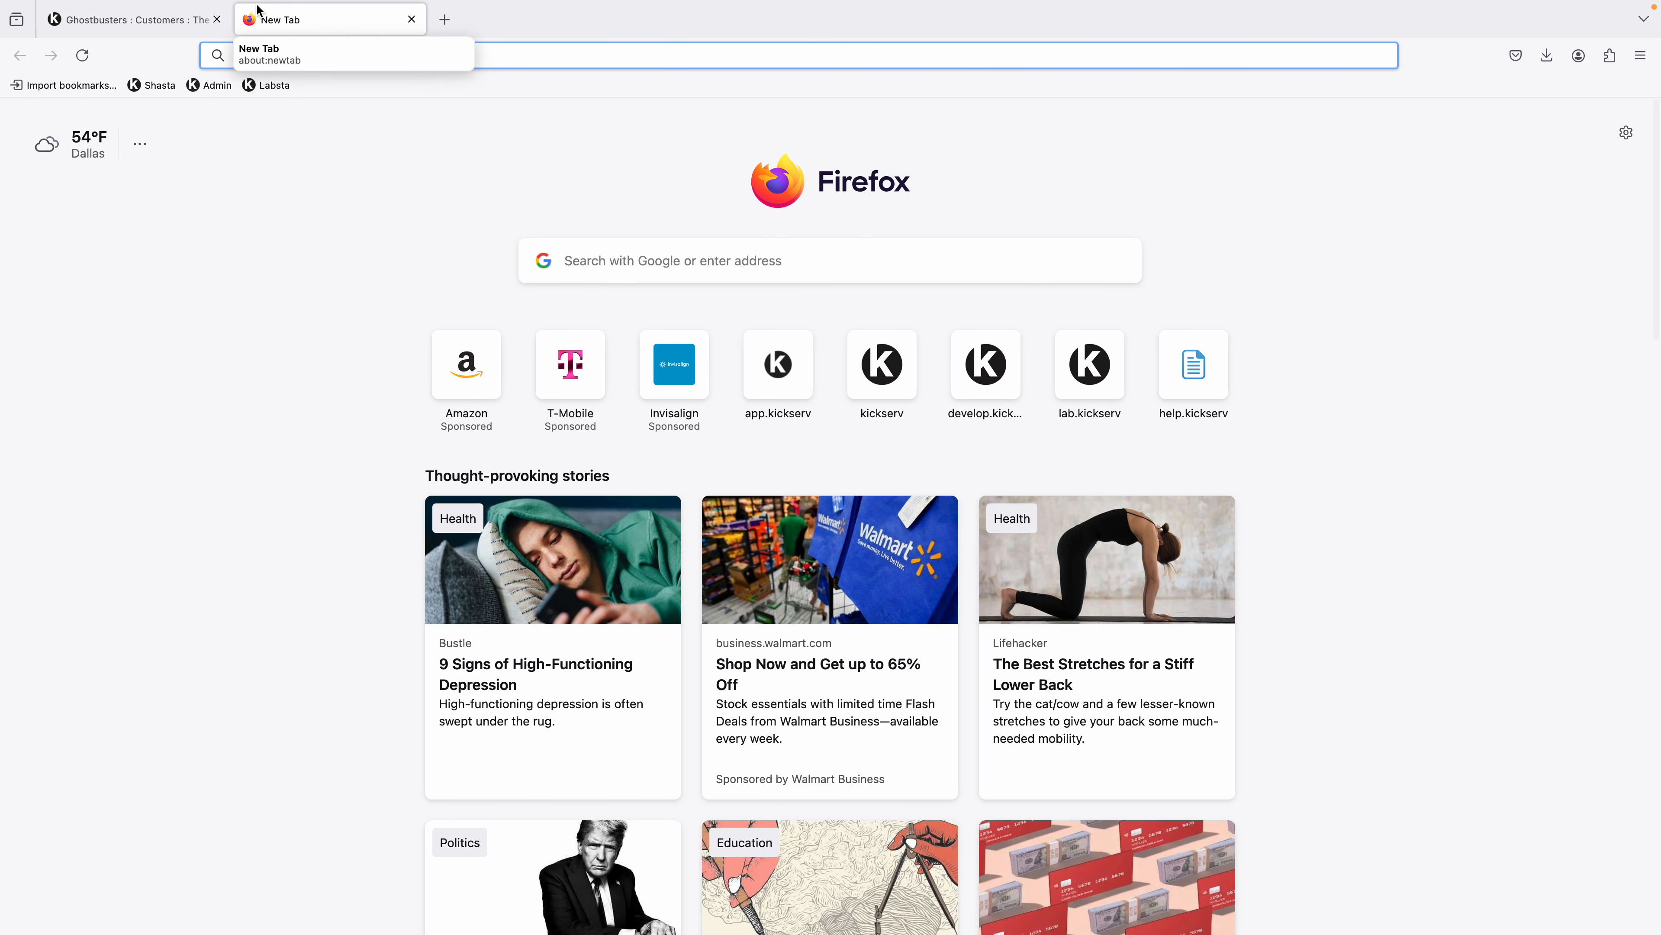
{"action": "key", "text": "ctrl+v"}
{"action": "key", "text": "Return"}
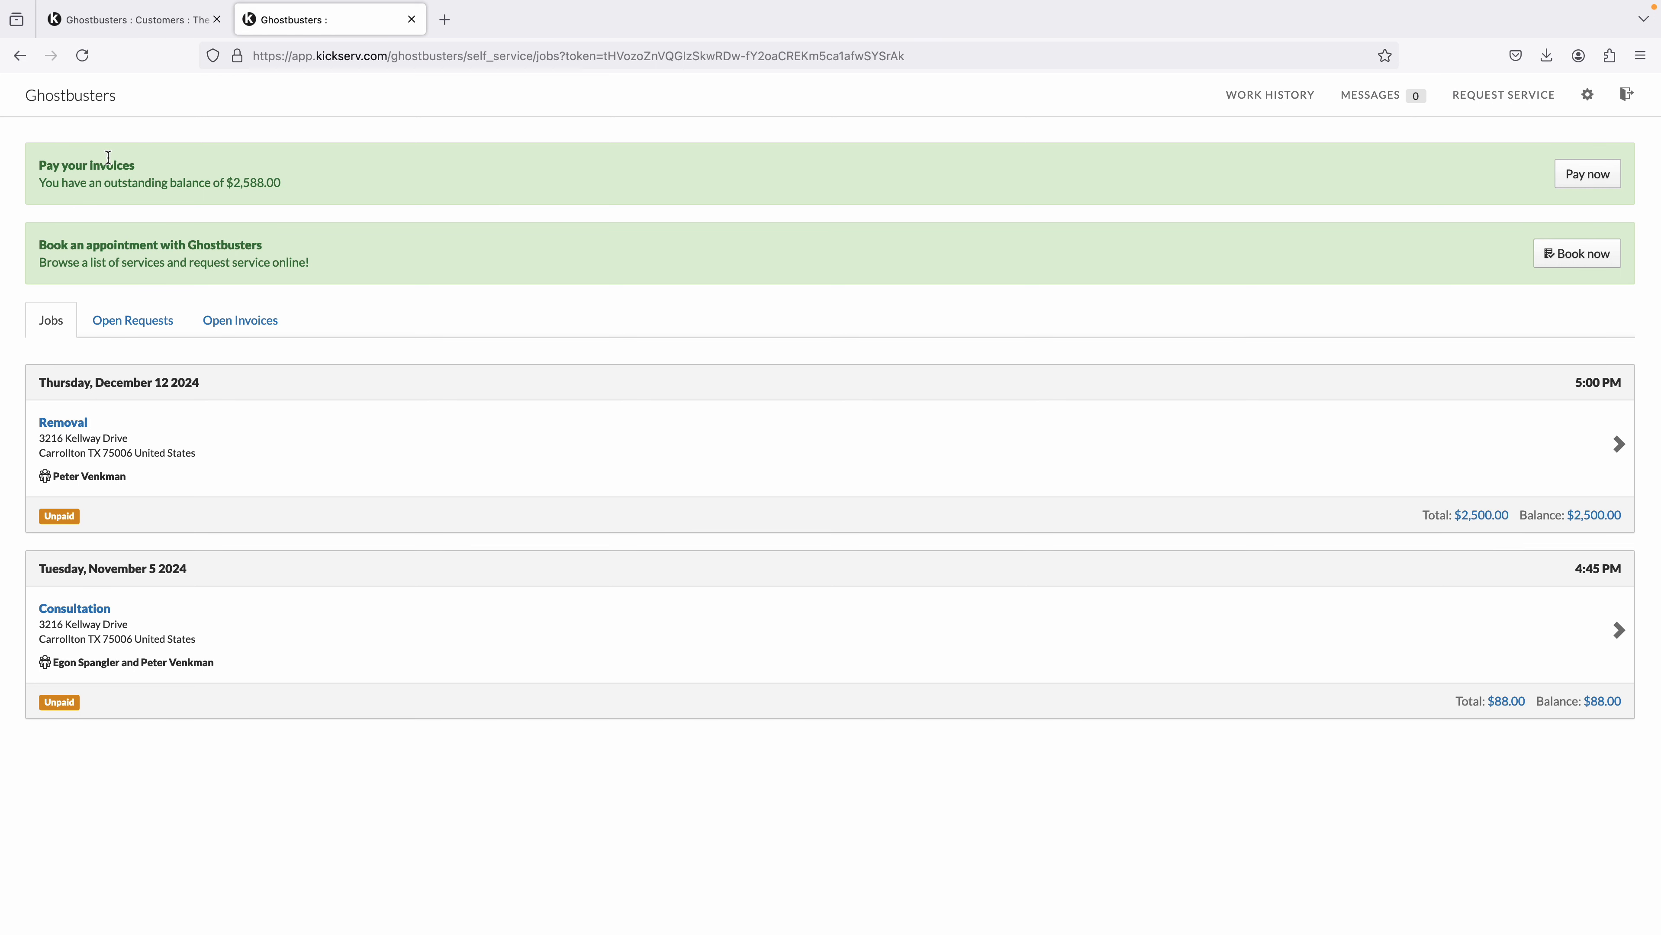
Look through The City's open invoices, open requests and jobs in the Customer Center
{"action": "left_click", "coordinate": [1597, 175]}
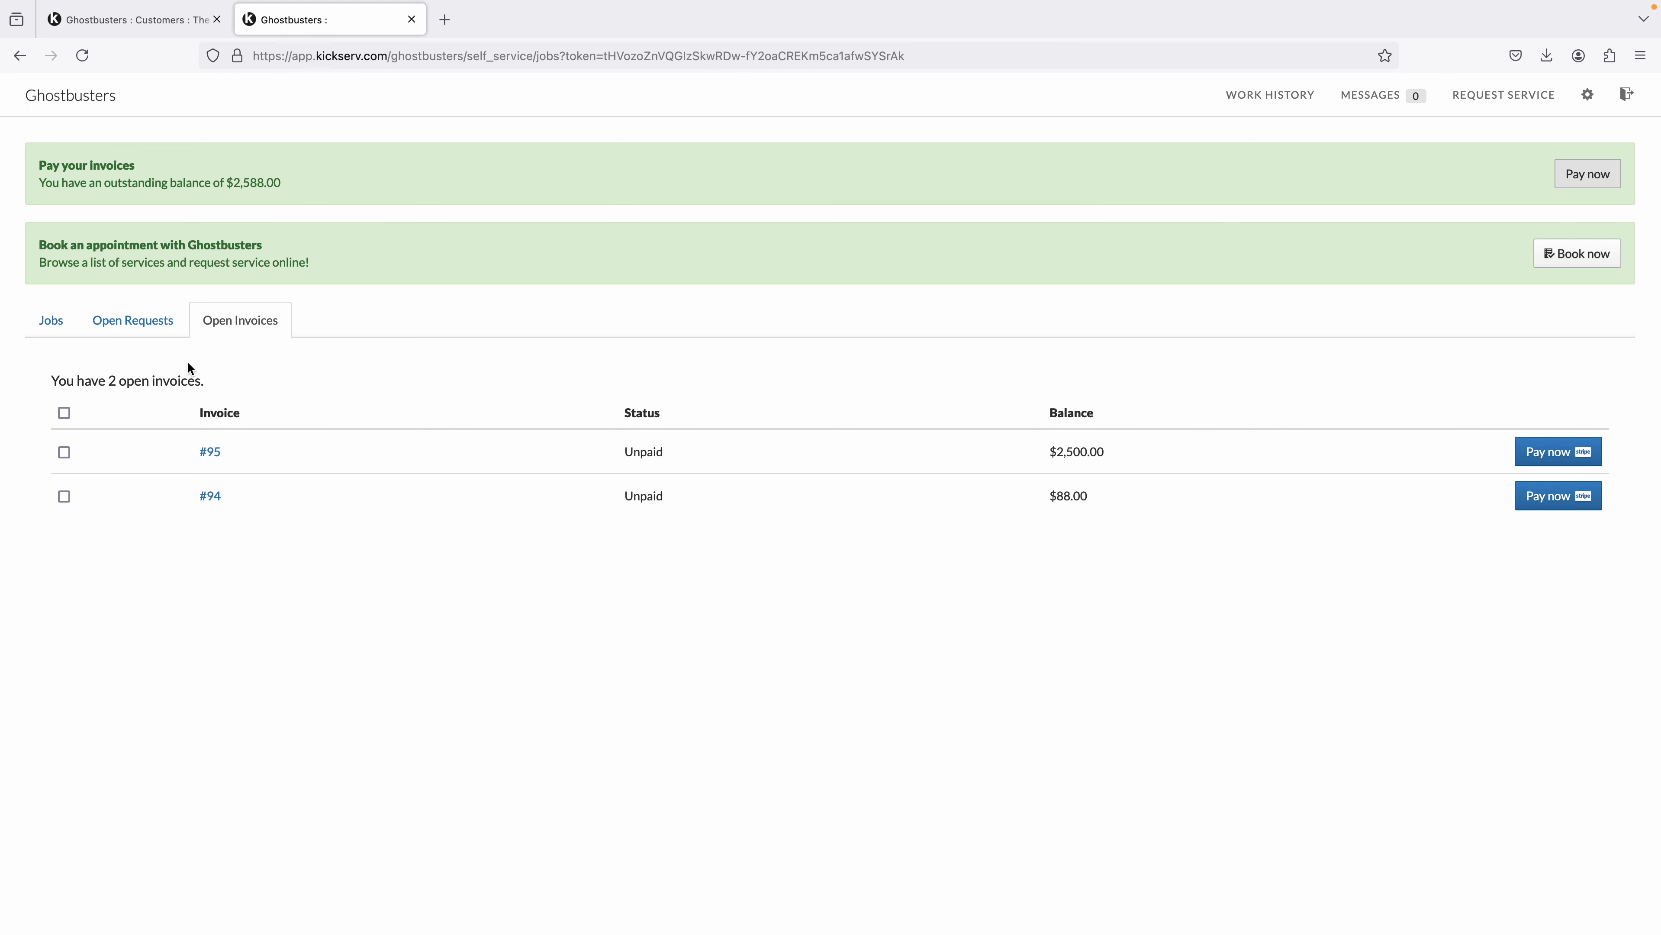
{"action": "left_click", "coordinate": [128, 325]}
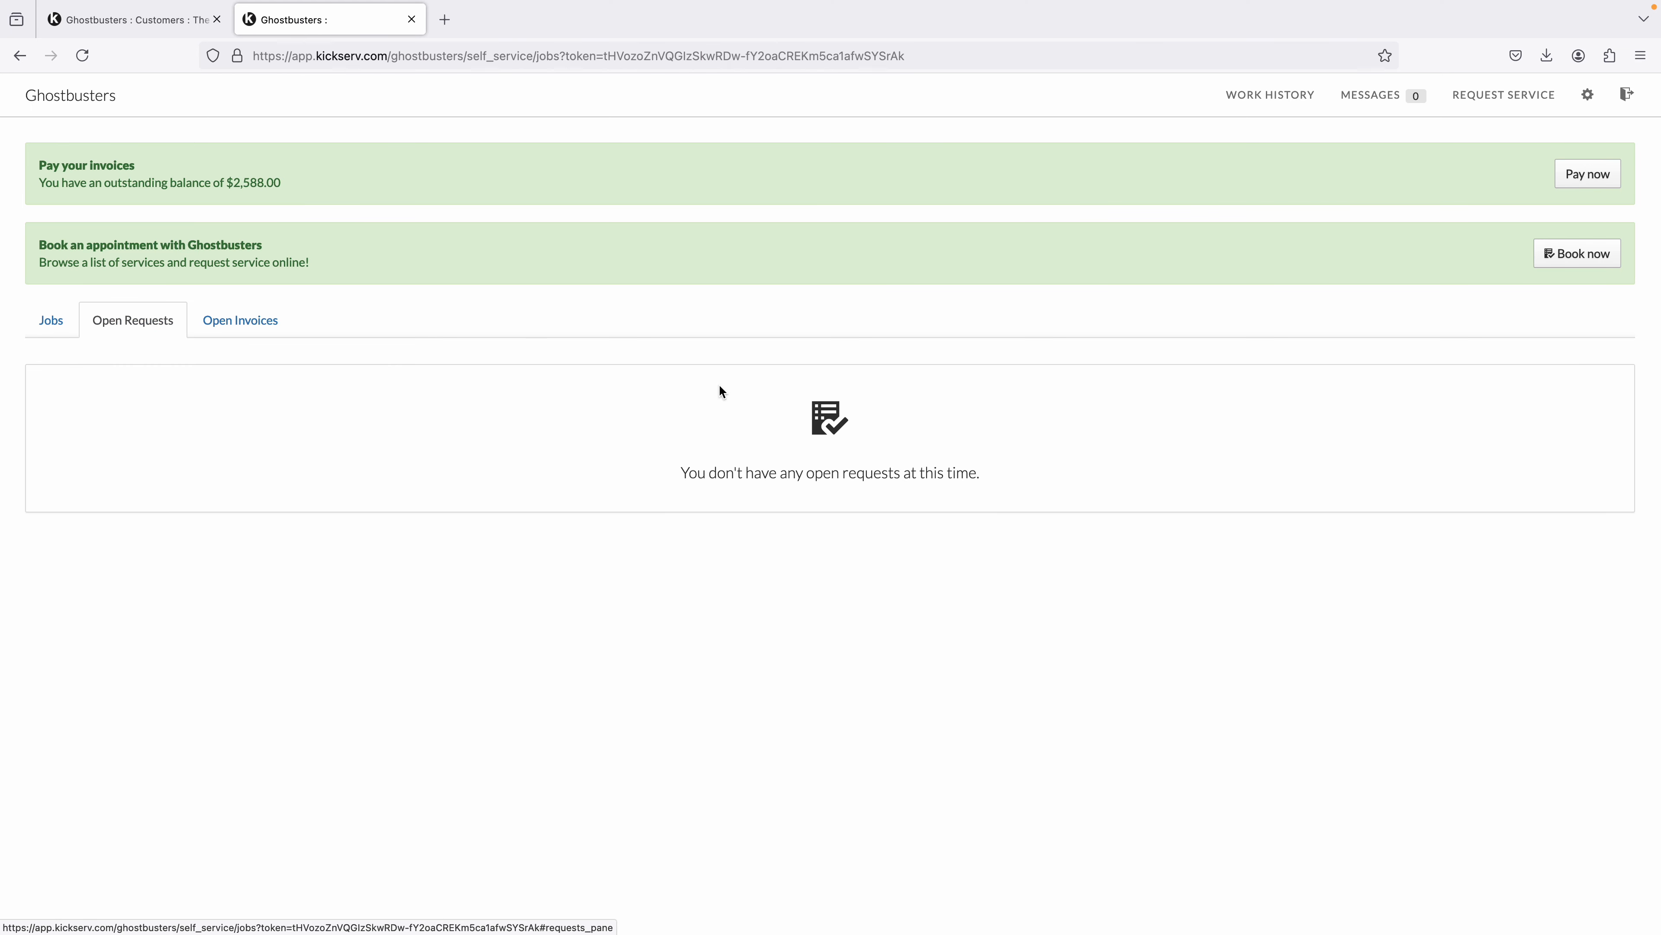
{"action": "left_click", "coordinate": [49, 322]}
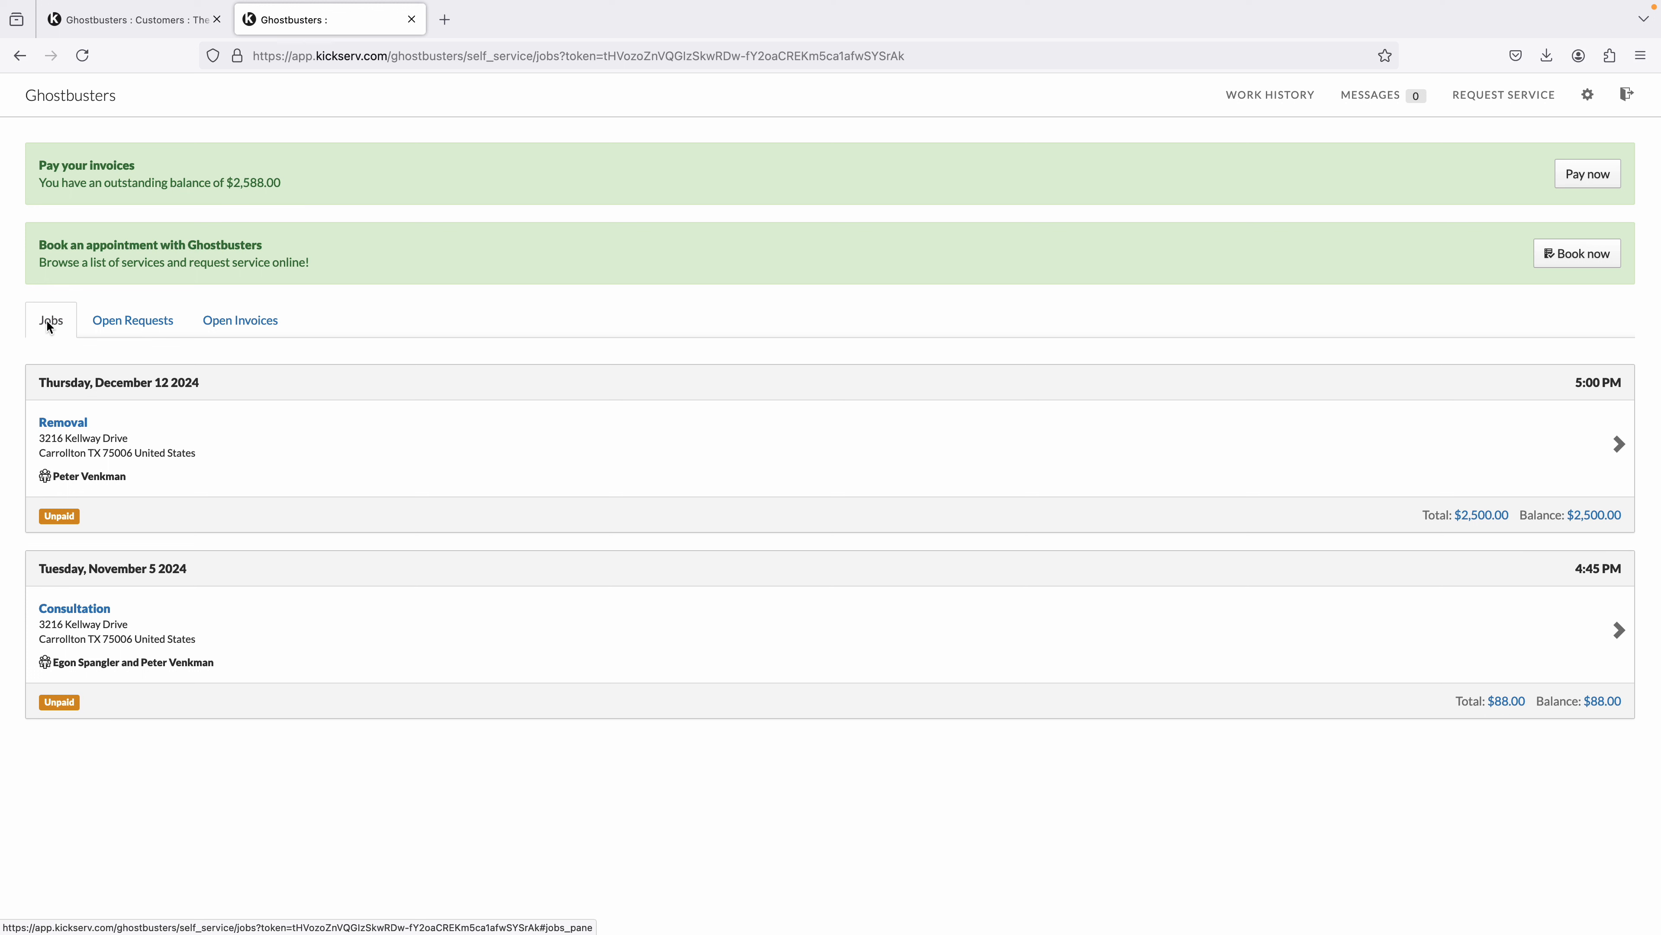
Open the Removal job in the Customer Center and review its charges, notes and attachments
{"action": "left_click", "coordinate": [74, 425]}
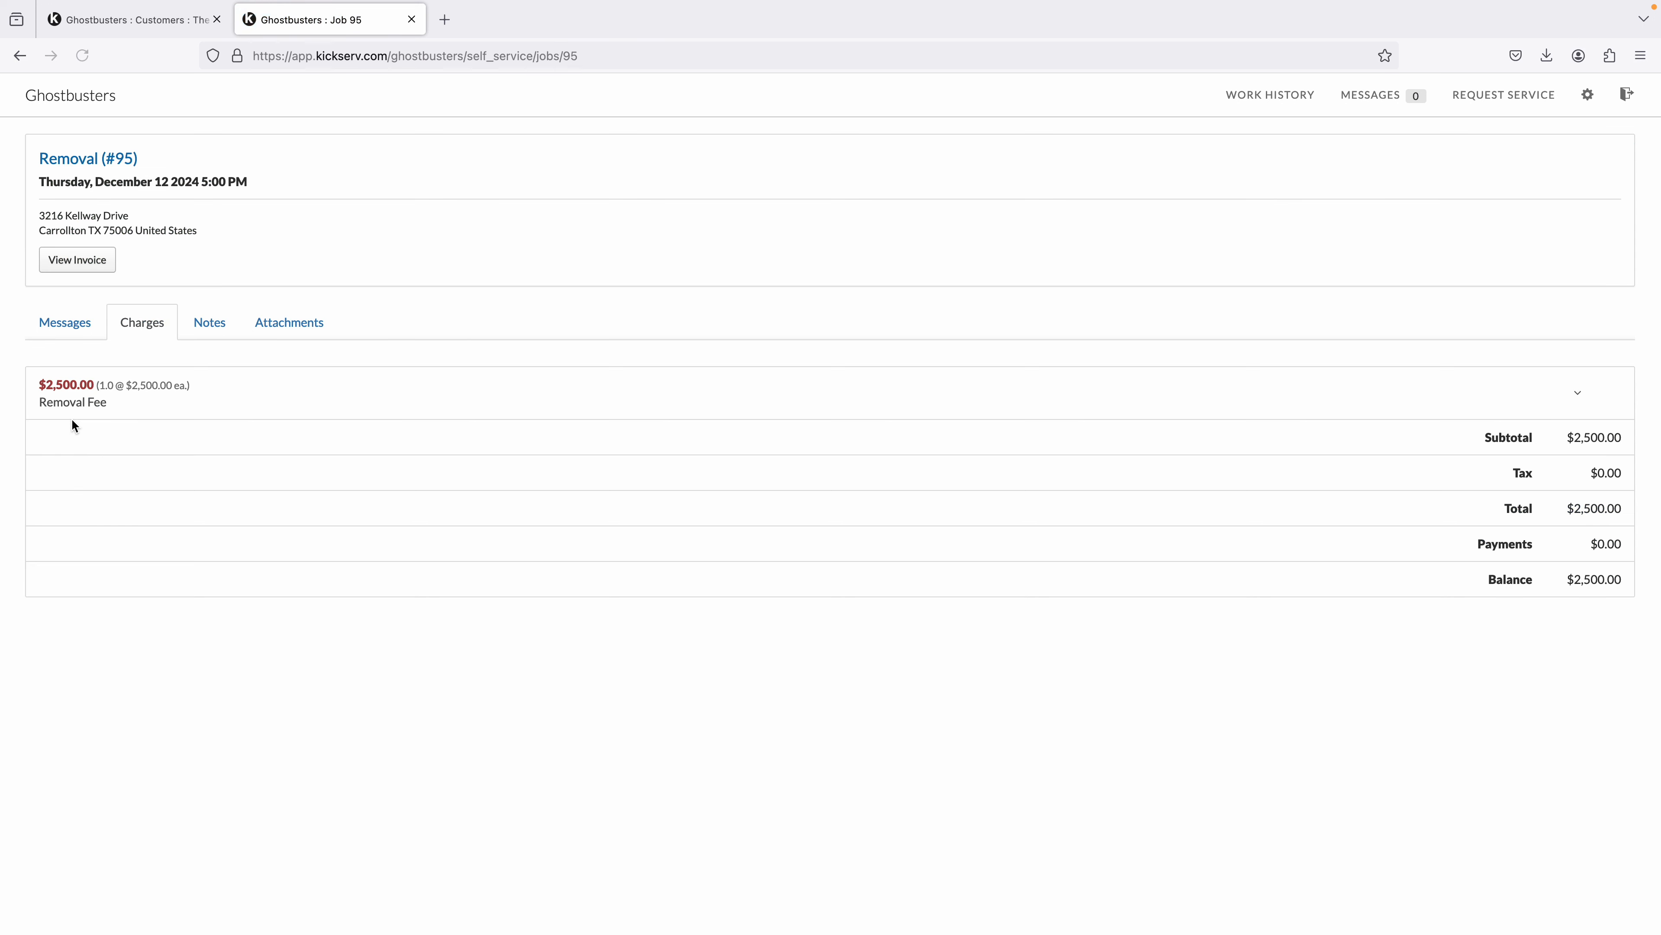
{"action": "left_click", "coordinate": [209, 322]}
{"action": "left_click", "coordinate": [291, 323]}
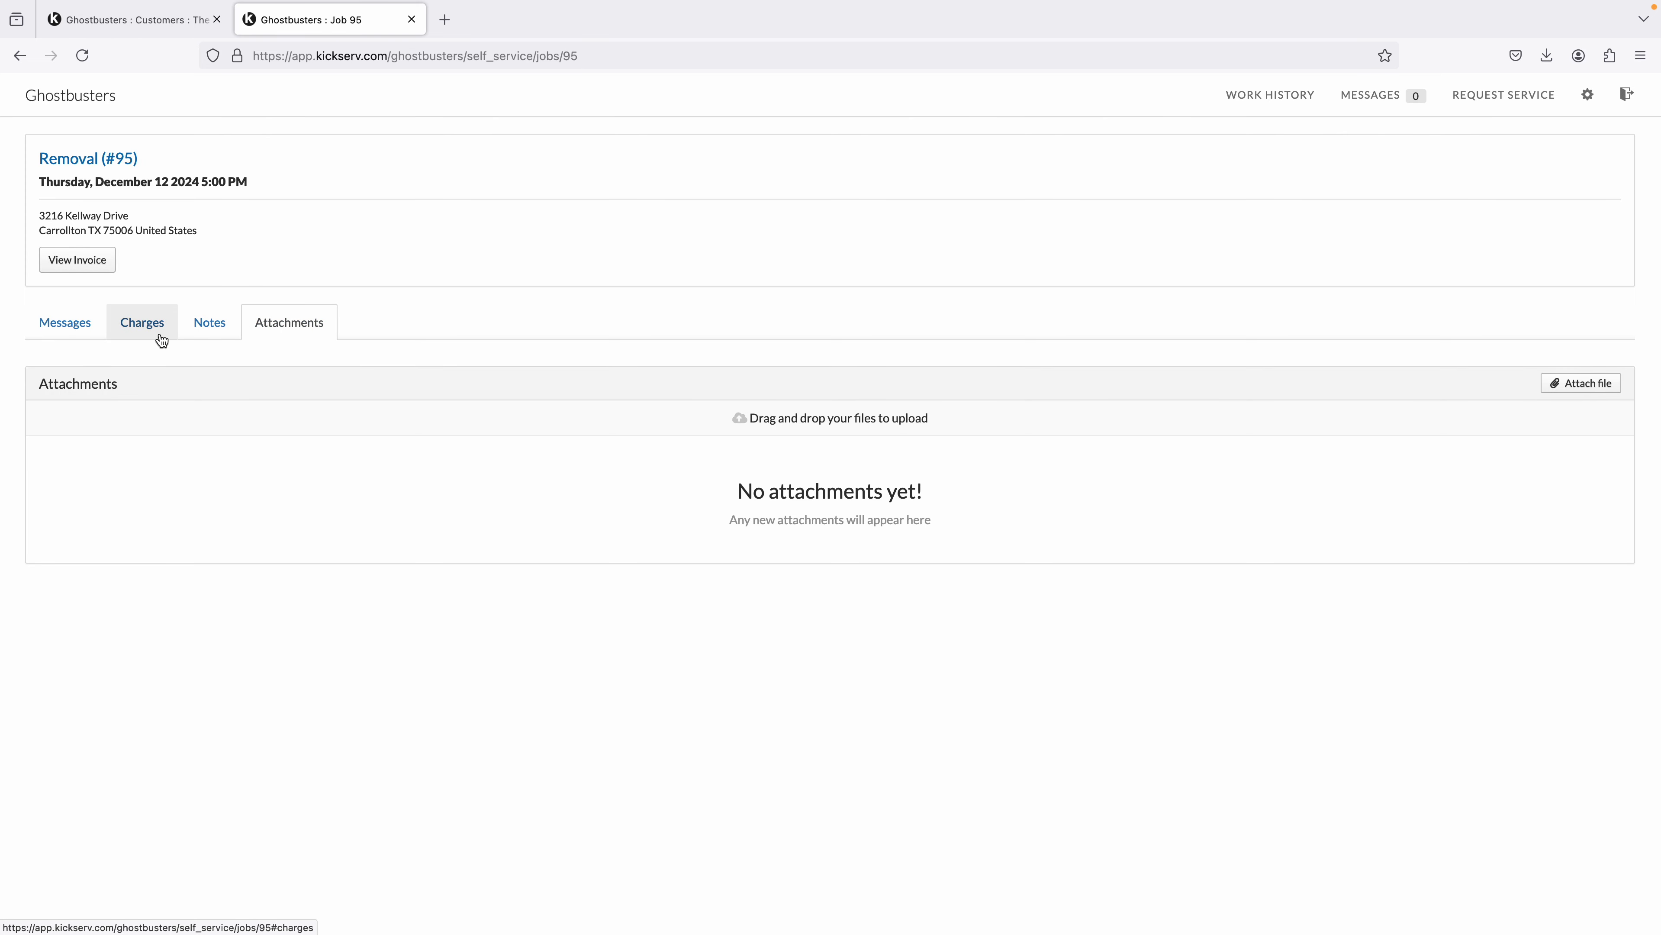